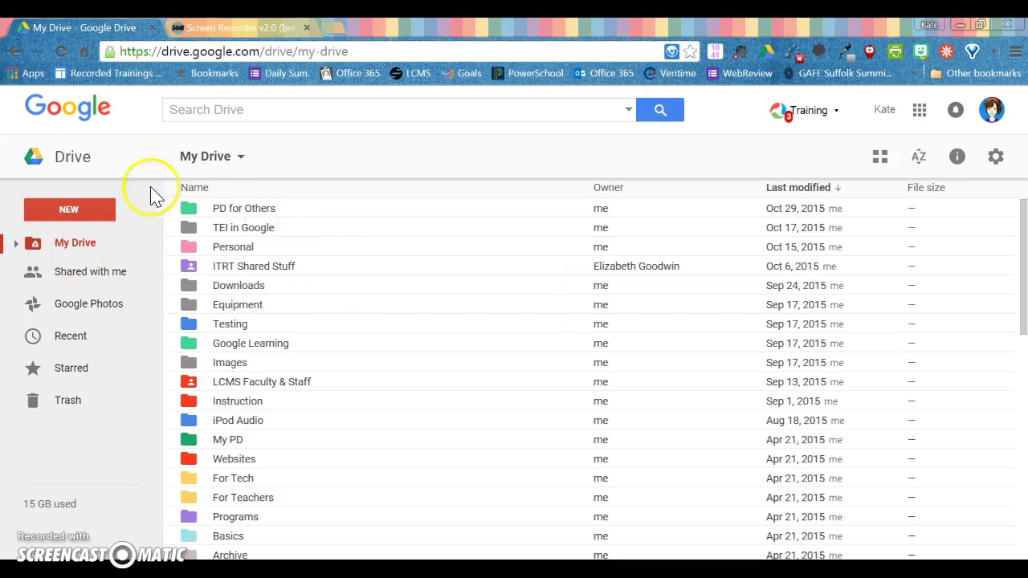
Step: Create a new blank Google Docs document from My Drive and close its Research pane
left_click(92, 207)
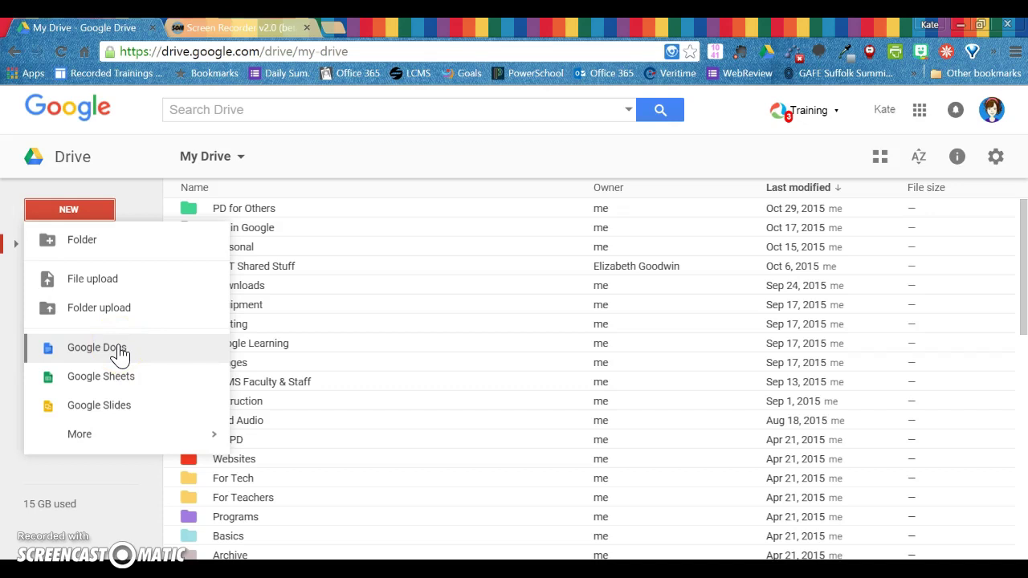
left_click(119, 350)
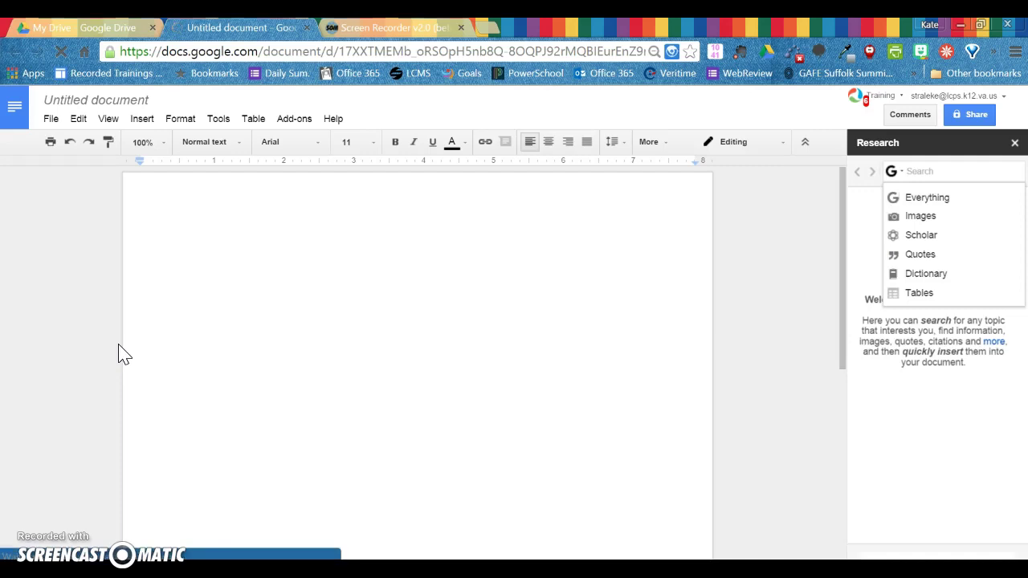
left_click(152, 201)
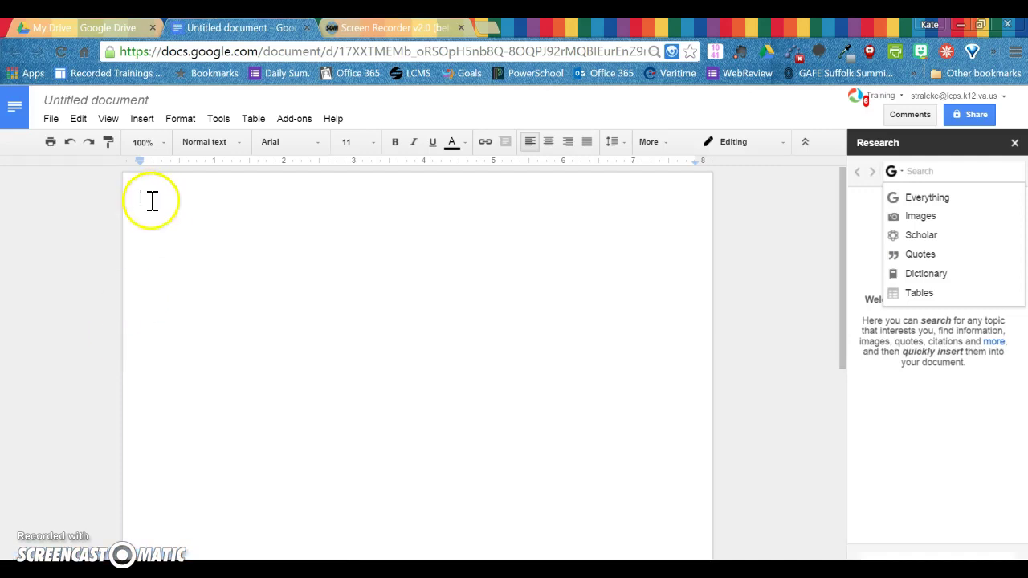
left_click(1014, 142)
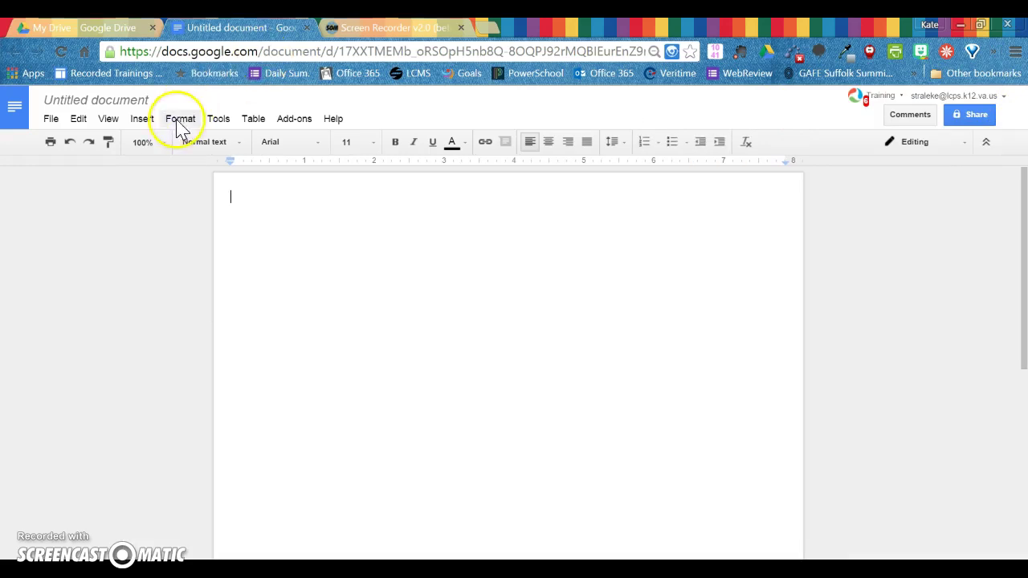
Step: Rename the untitled document as "Today's Typing"
left_click(107, 98)
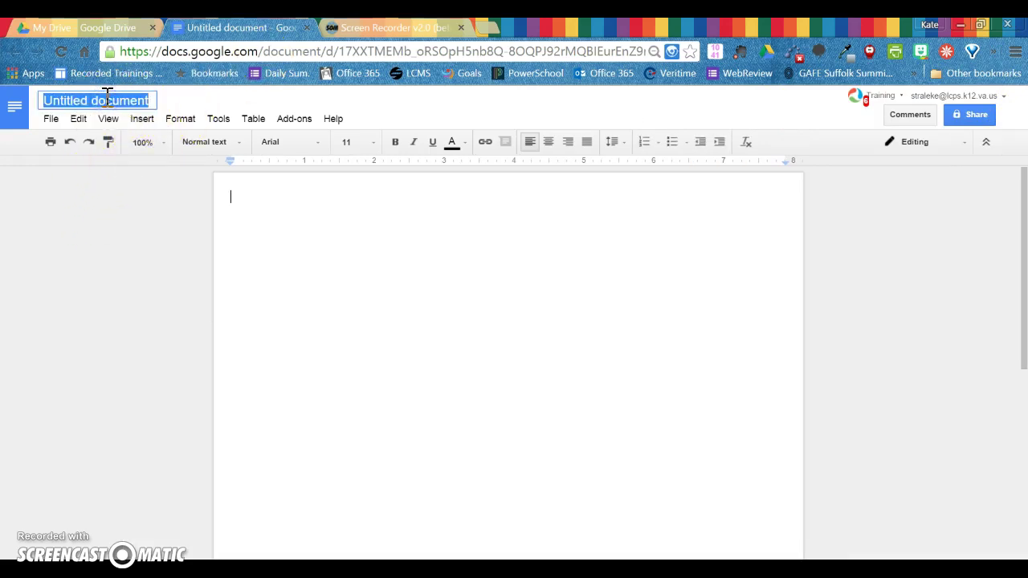
type("Tod")
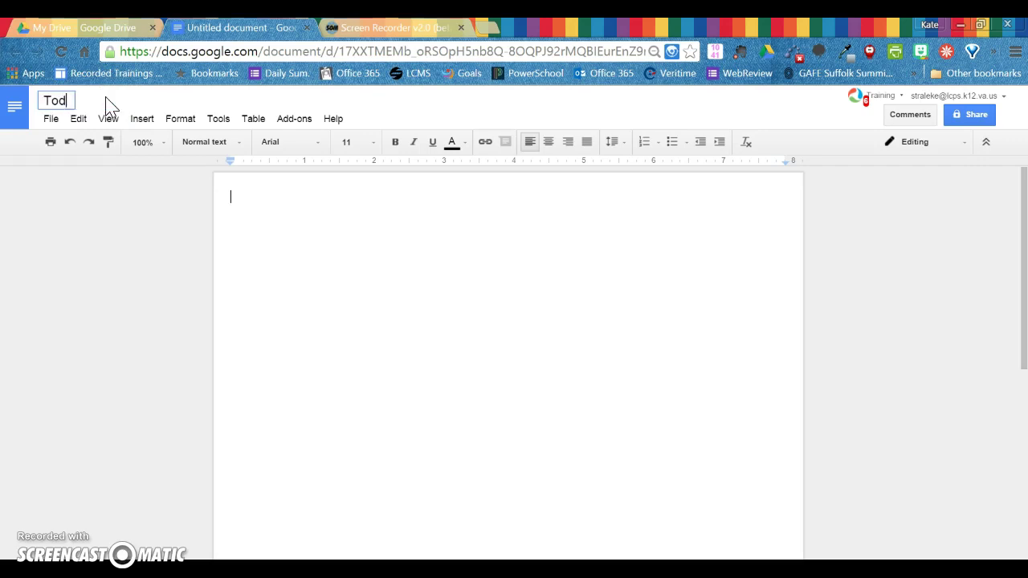
type("ay's Typing")
left_click(122, 337)
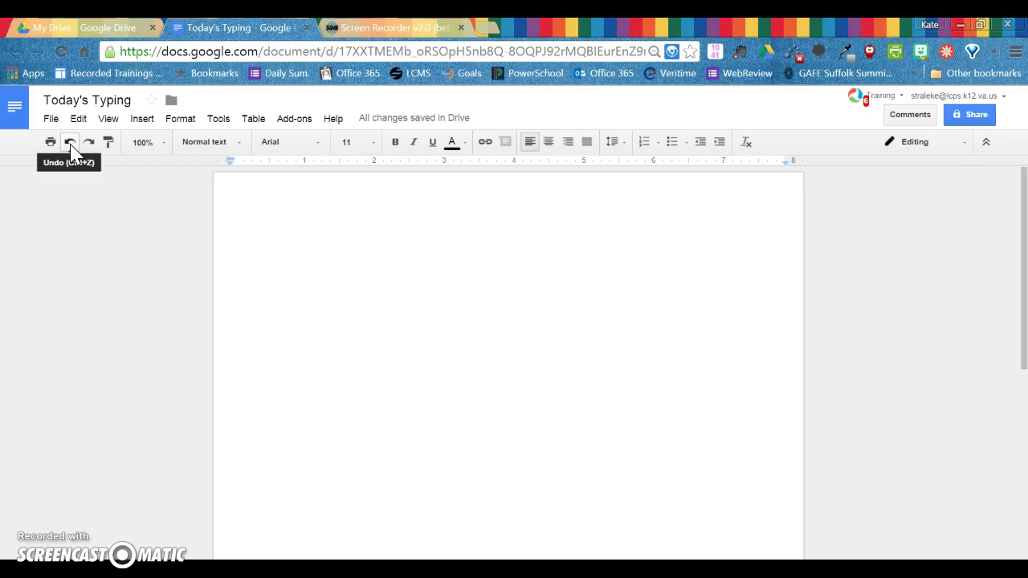
left_click(64, 198)
left_click(69, 142)
left_click(69, 142)
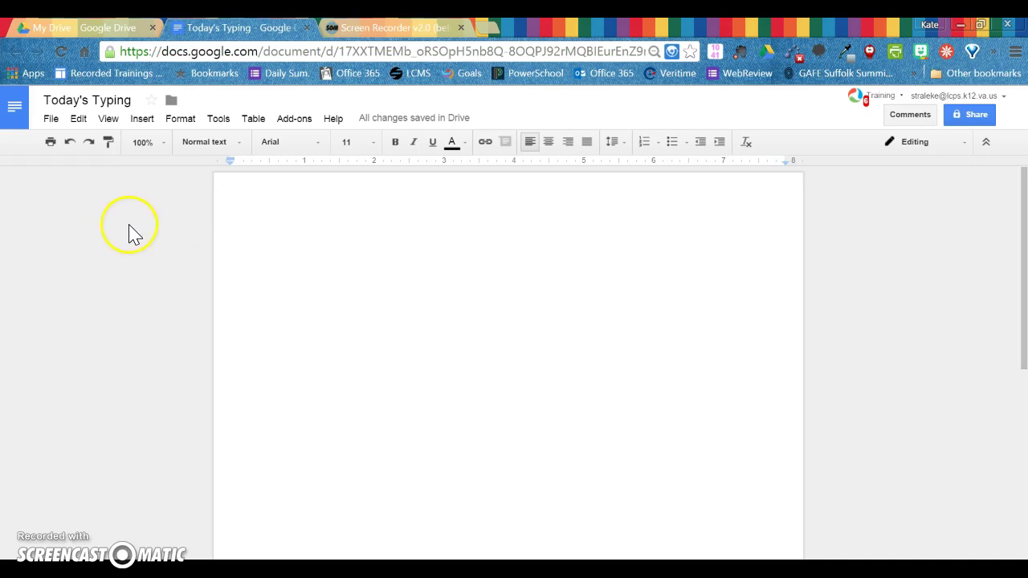
Step: Examine the document's revision history with detailed revisions switched on and off, and return to editing
left_click(51, 121)
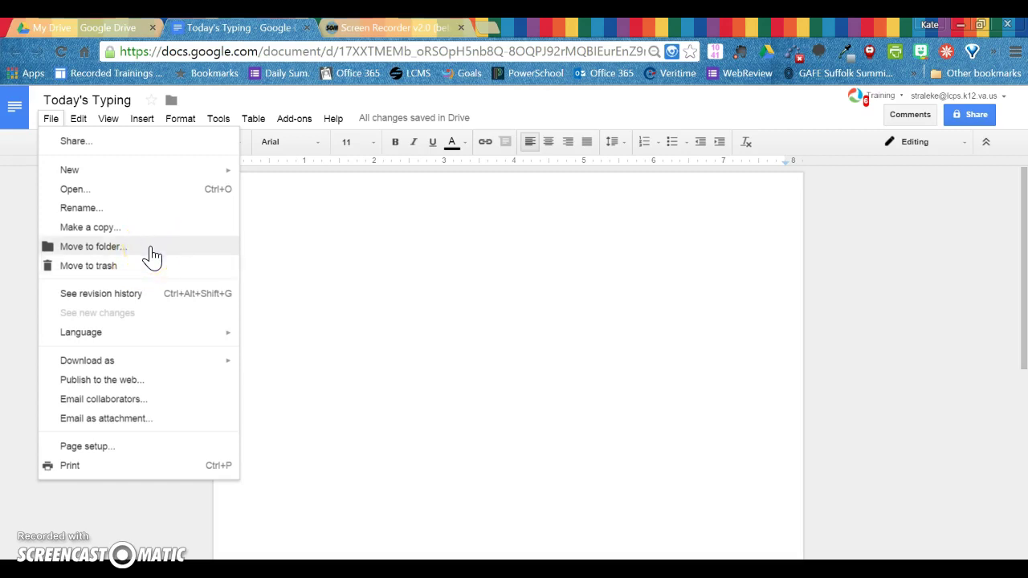
left_click_drag(152, 256, 126, 300)
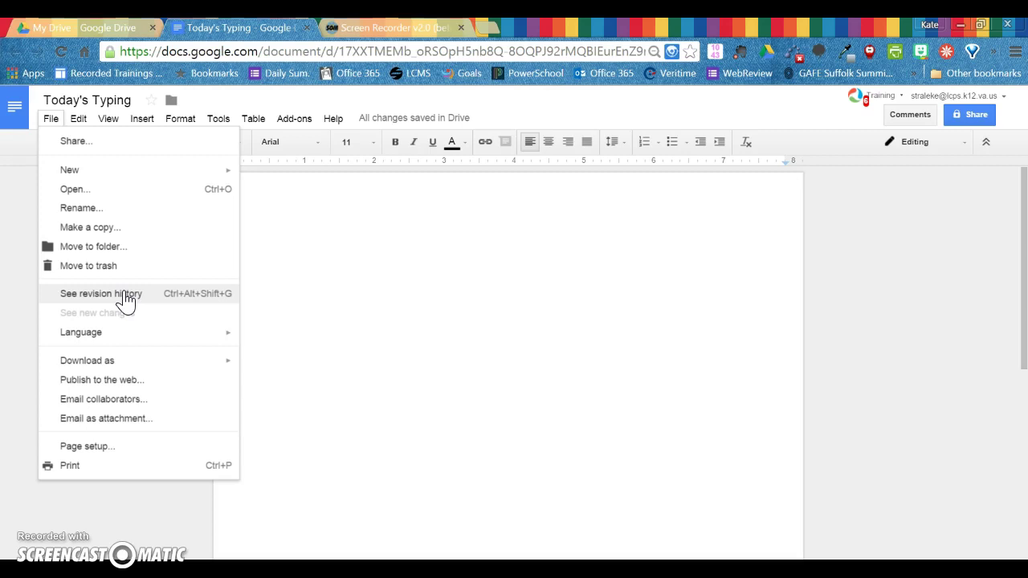
left_click(126, 297)
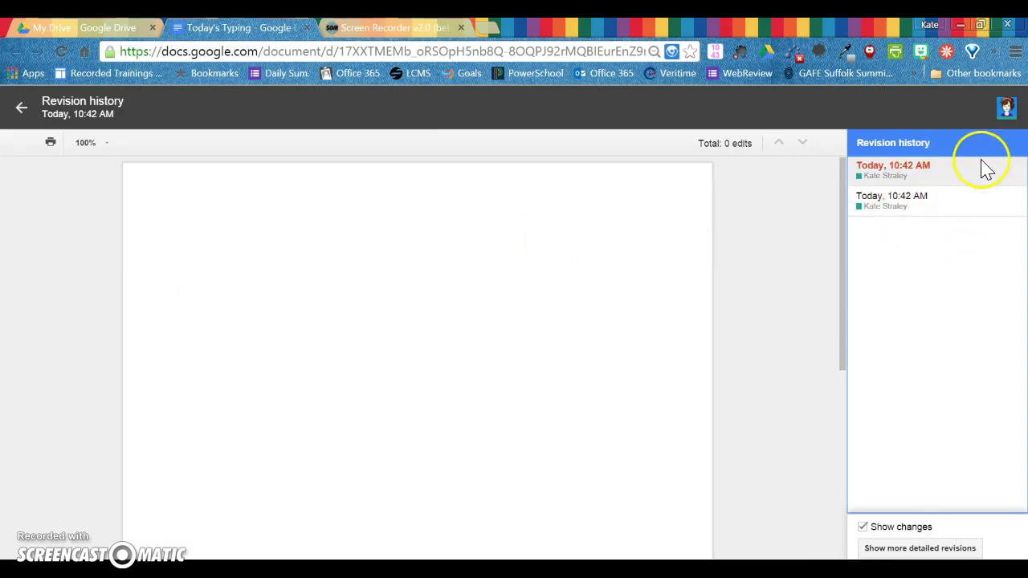
left_click(930, 548)
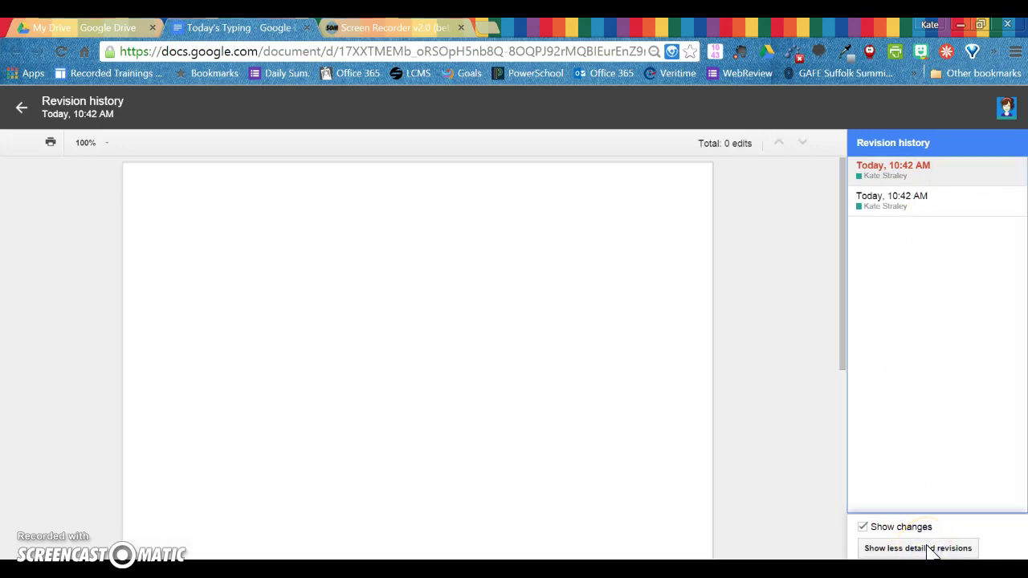
left_click(930, 549)
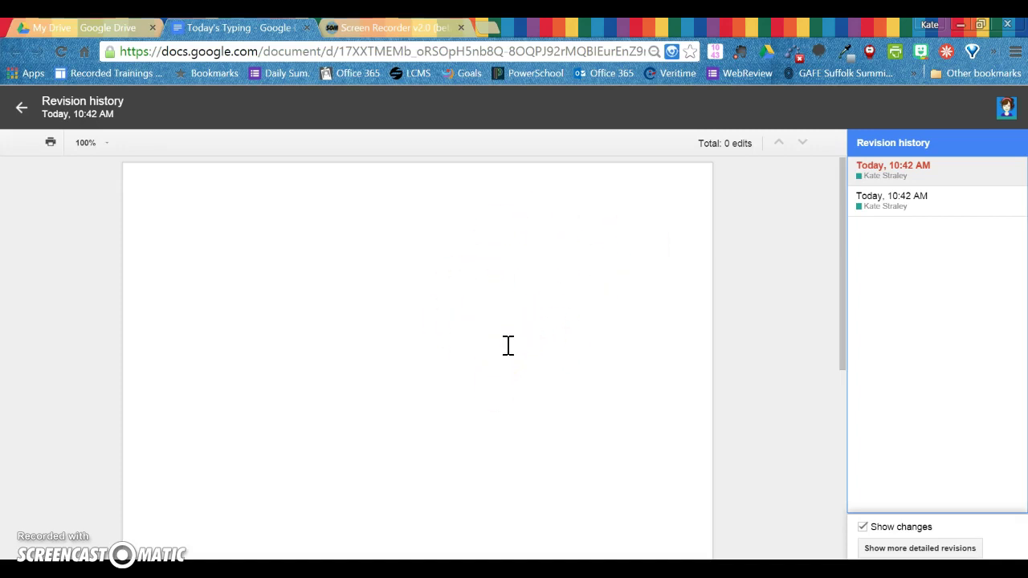
left_click(23, 110)
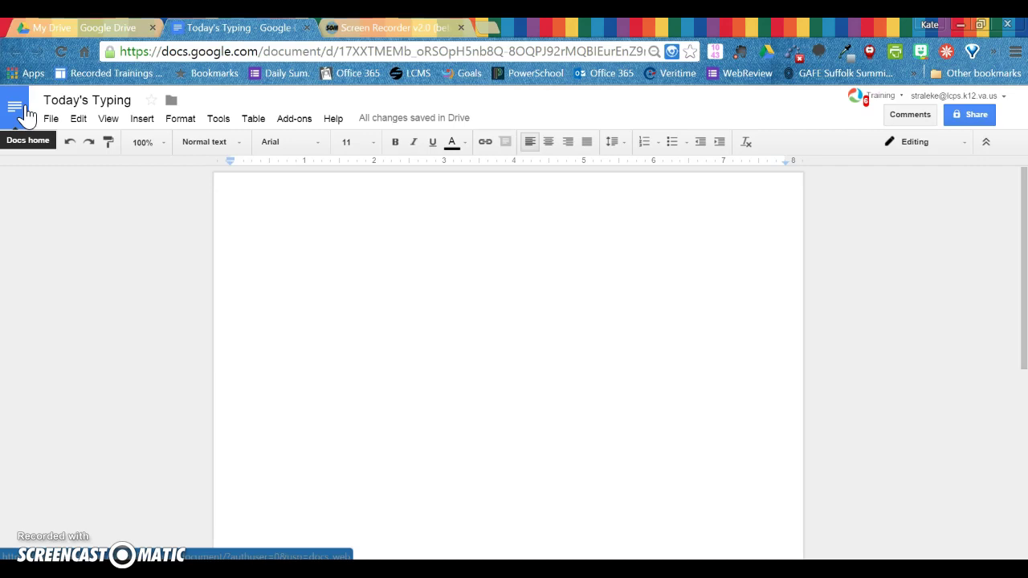
left_click(50, 119)
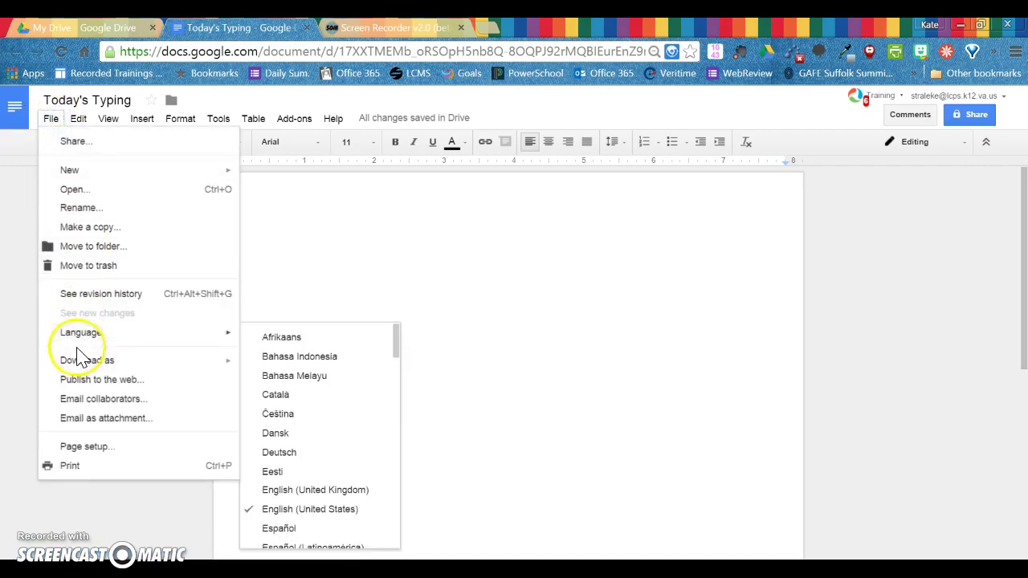
mouse_move(107, 371)
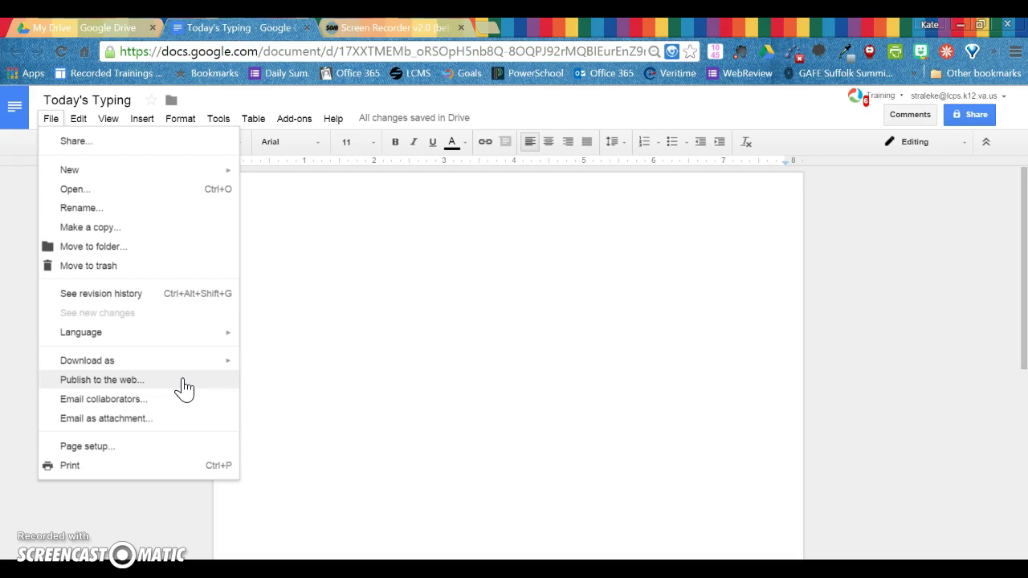
left_click(161, 399)
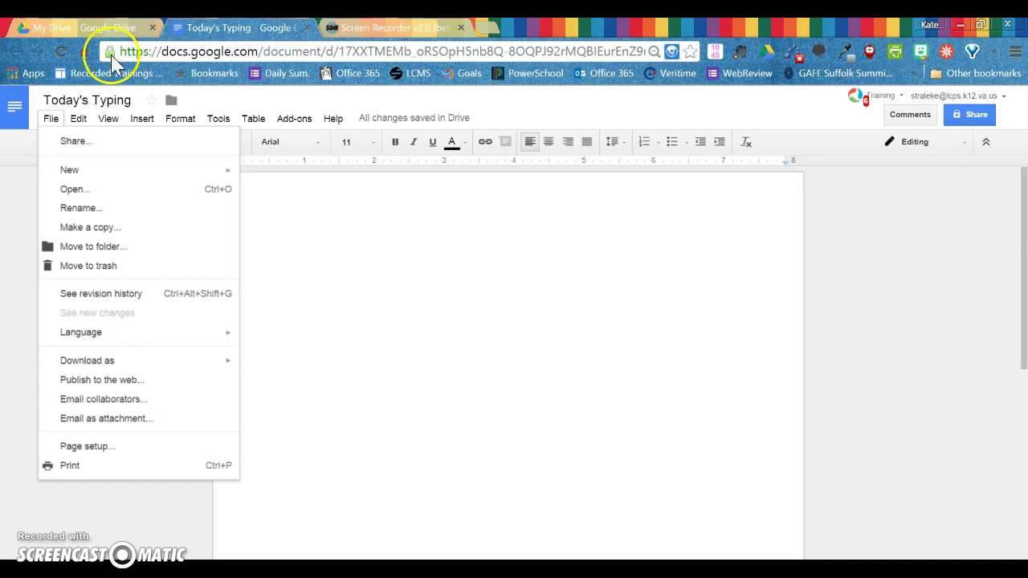
left_click(78, 118)
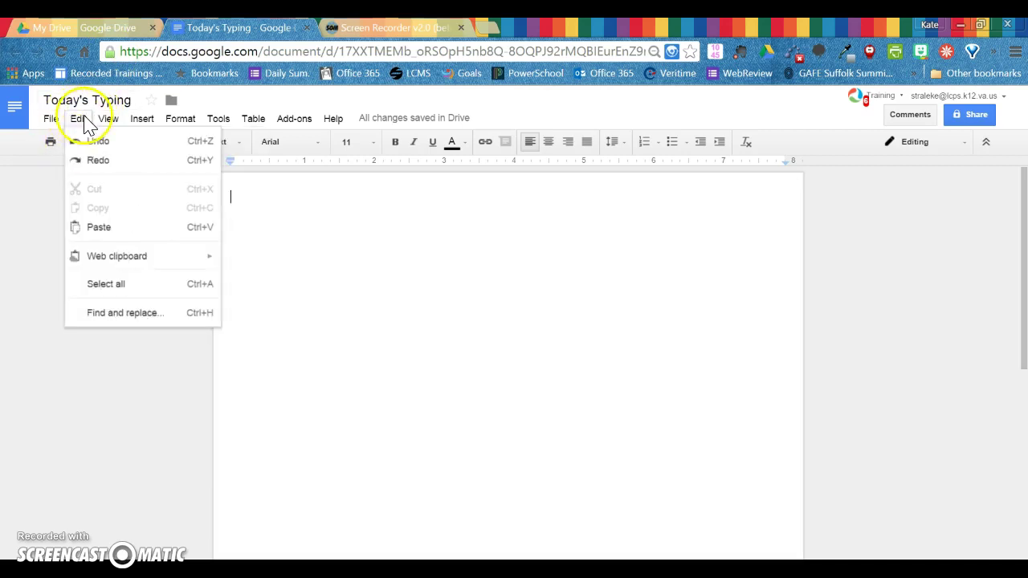
mouse_move(104, 126)
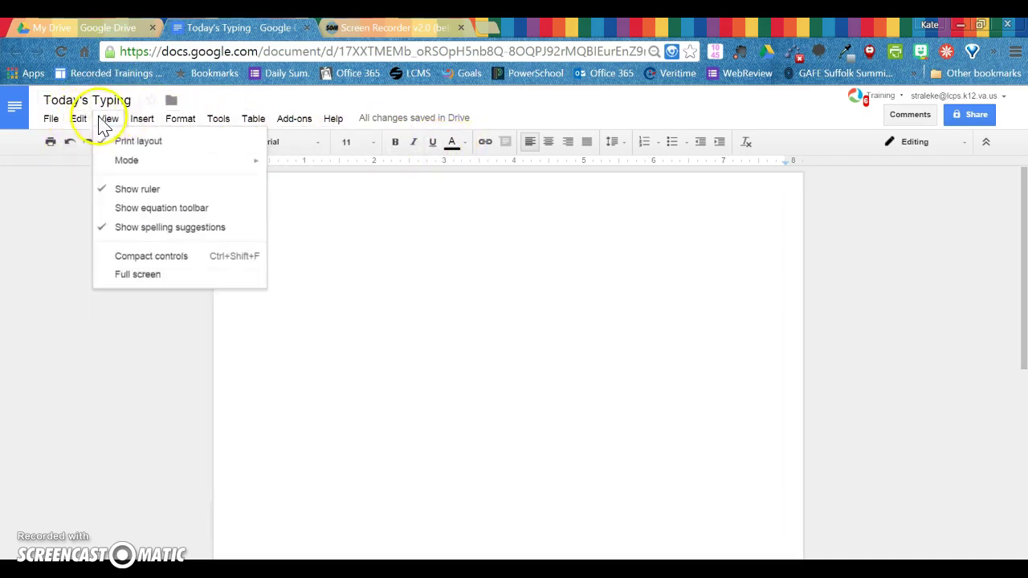
Step: Start inserting an image and search Google's images for "elephant"
mouse_move(138, 122)
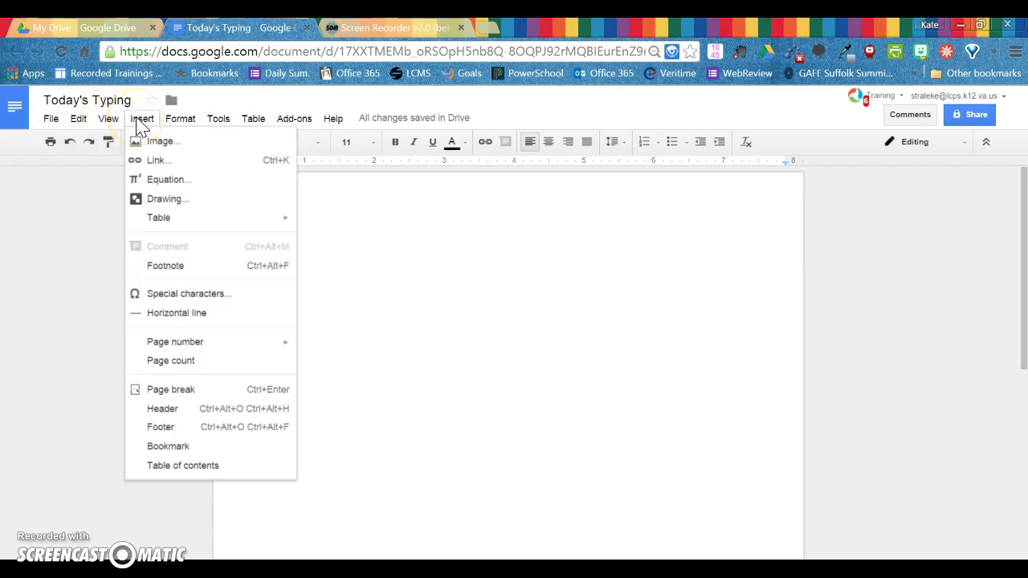
left_click(159, 144)
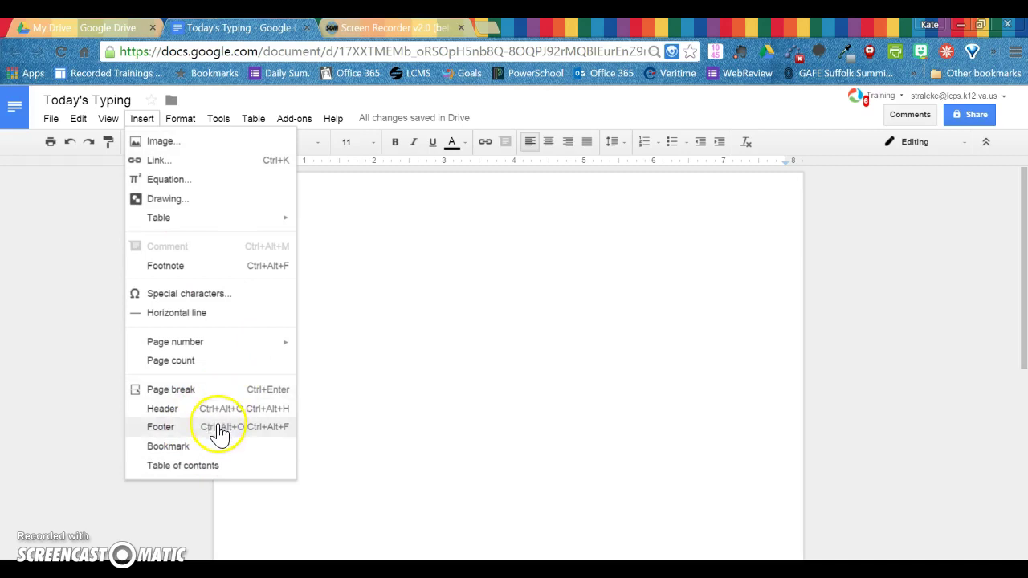
mouse_move(244, 348)
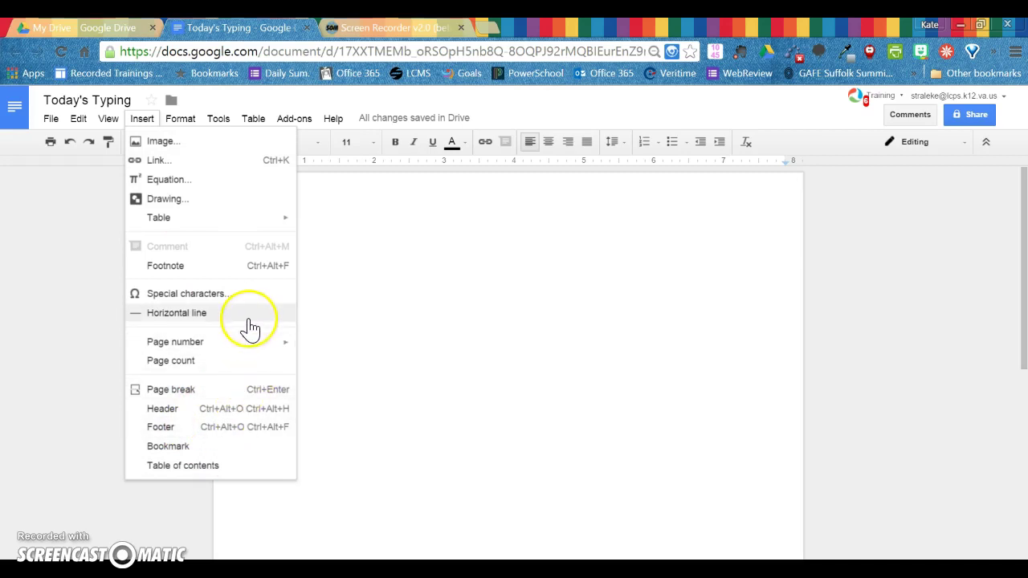
left_click(188, 143)
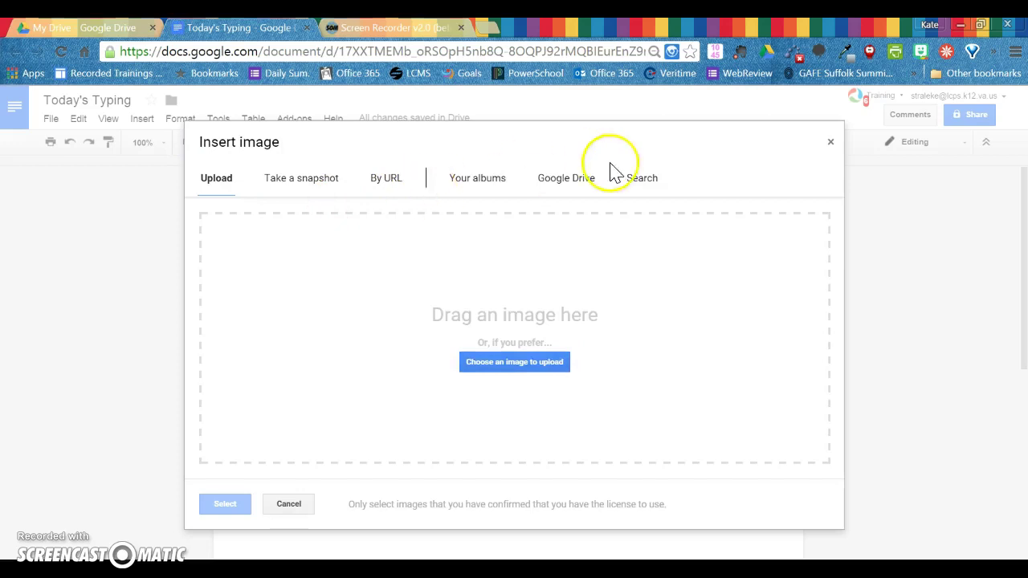
left_click(643, 180)
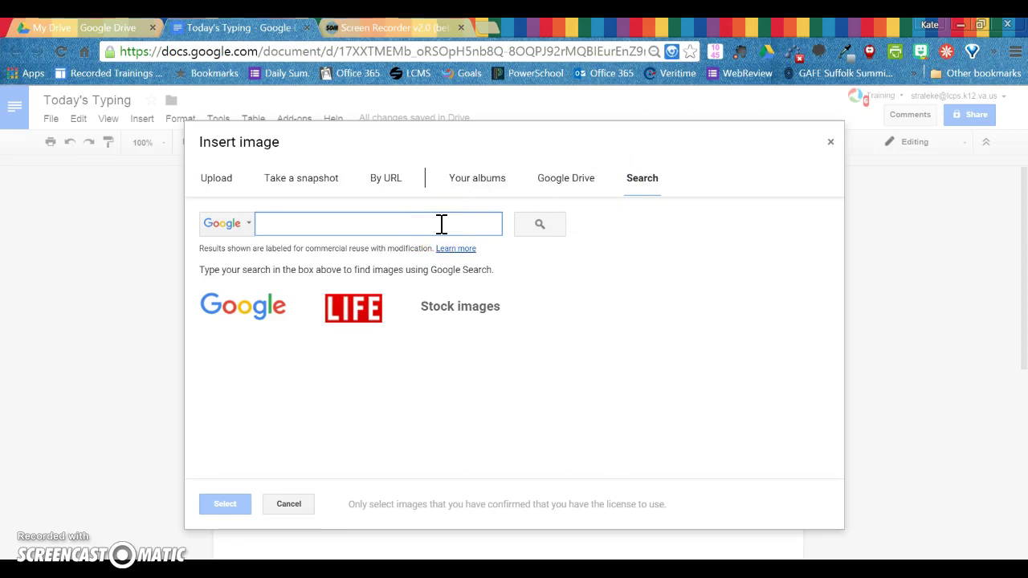
type("elephants")
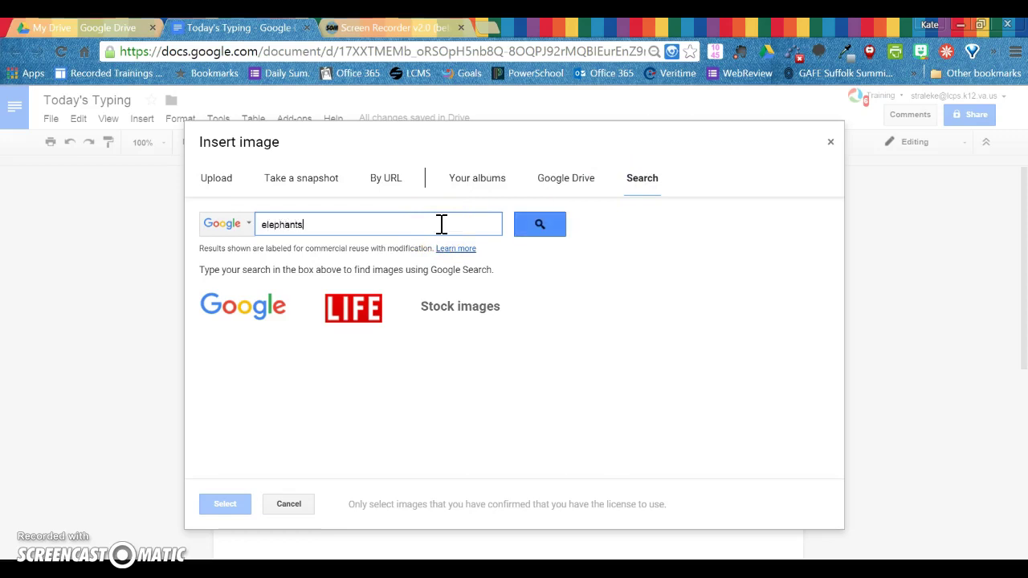
key("BackSpace")
key("Return")
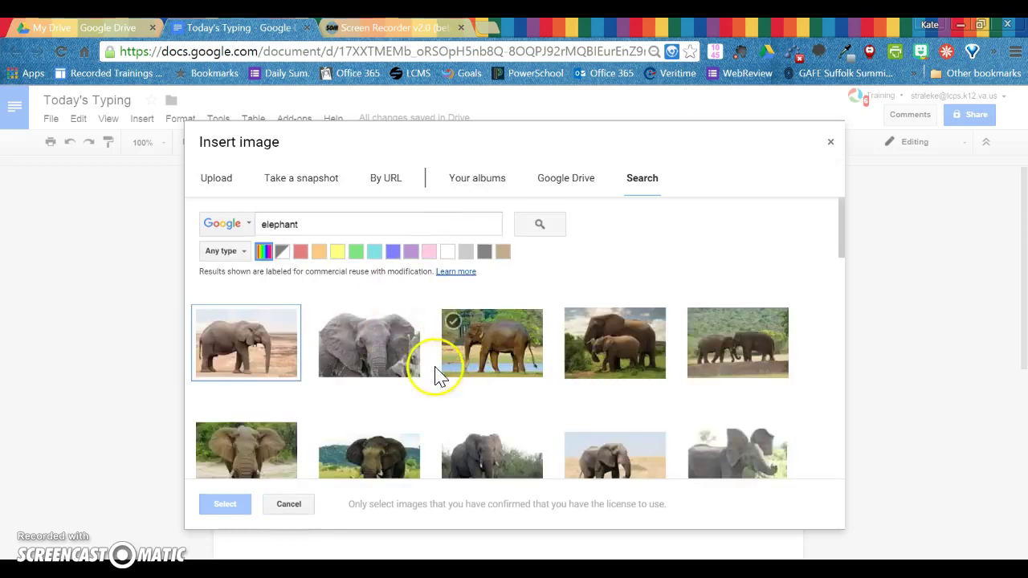
Step: Insert the first elephant picture from the search results into the document
left_click(271, 339)
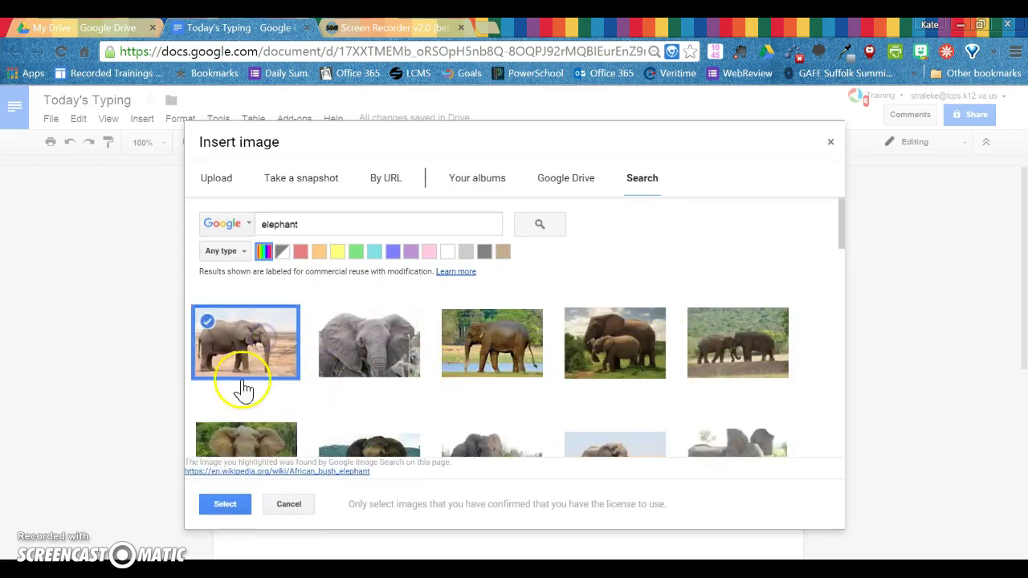
left_click(225, 507)
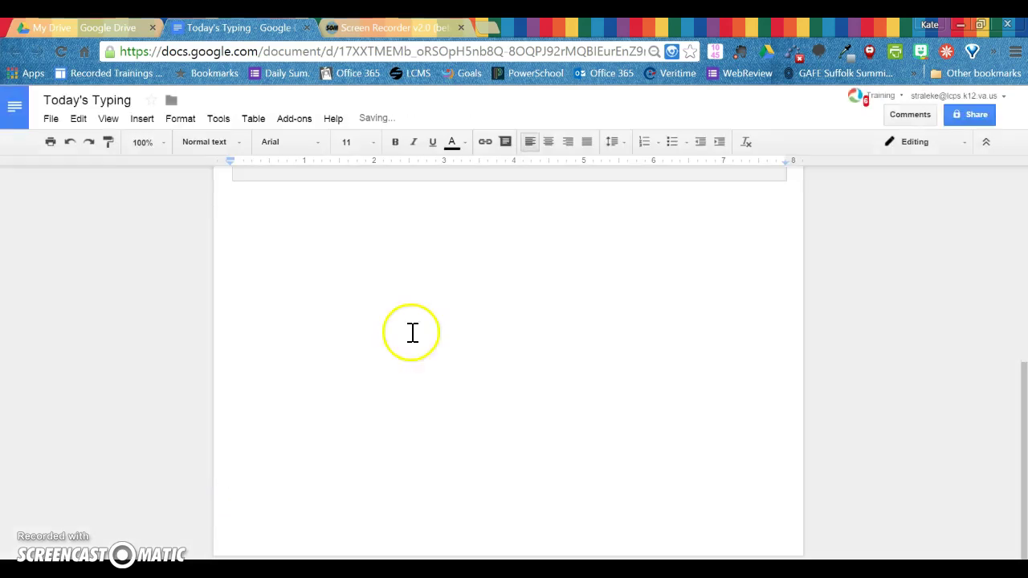
left_click_drag(1017, 396, 1018, 214)
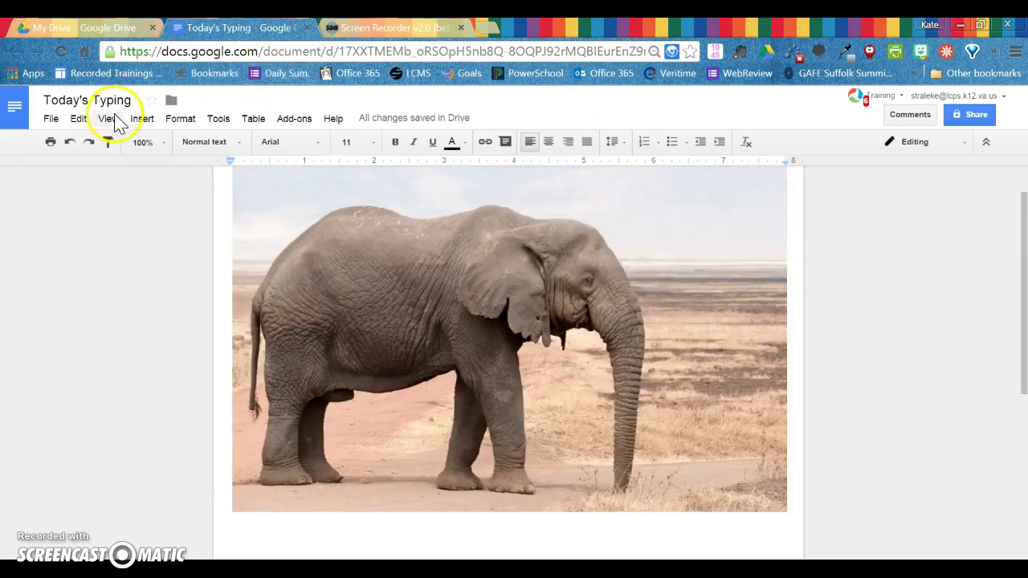
left_click(182, 118)
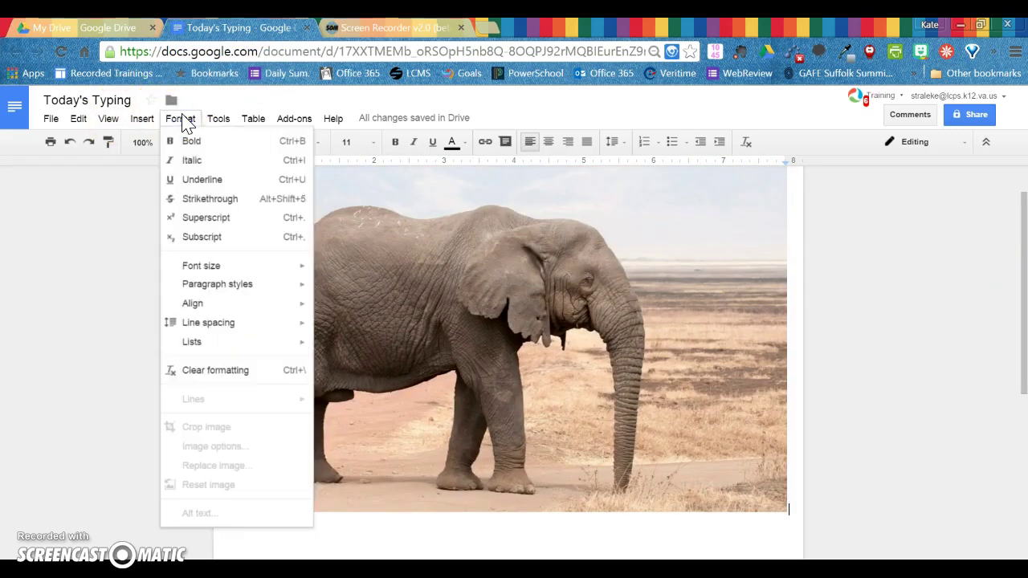
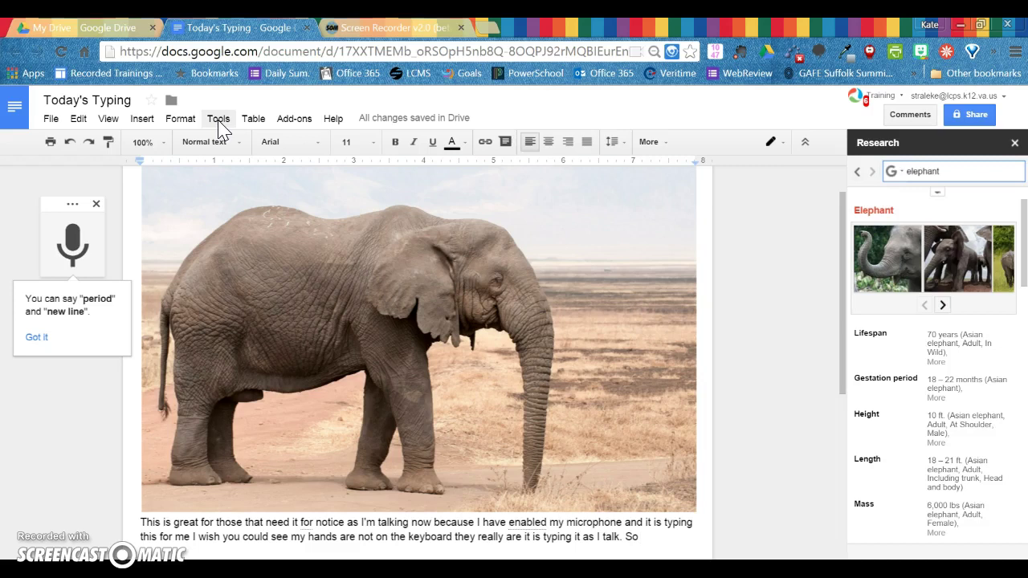
left_click(219, 120)
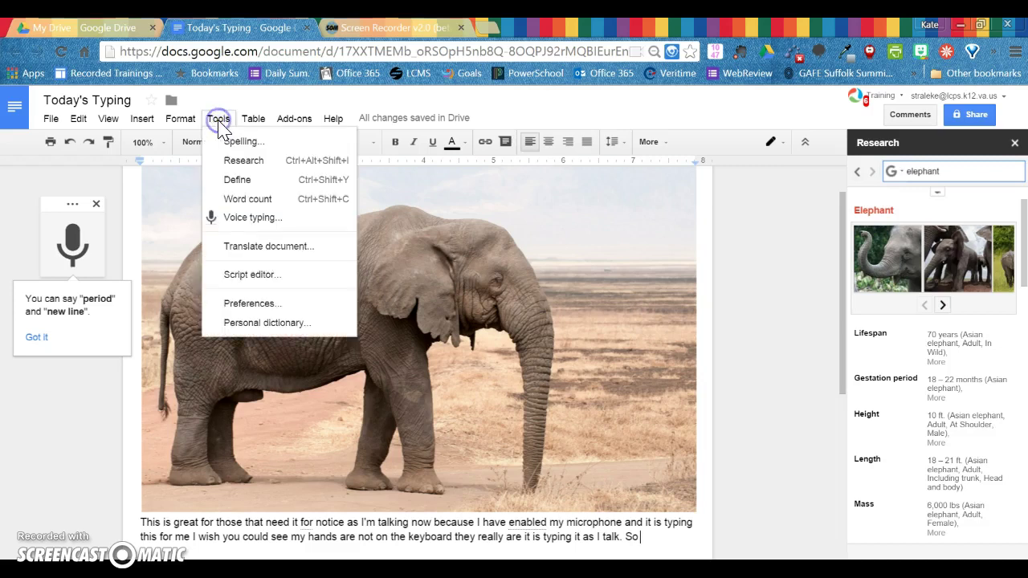
left_click(258, 119)
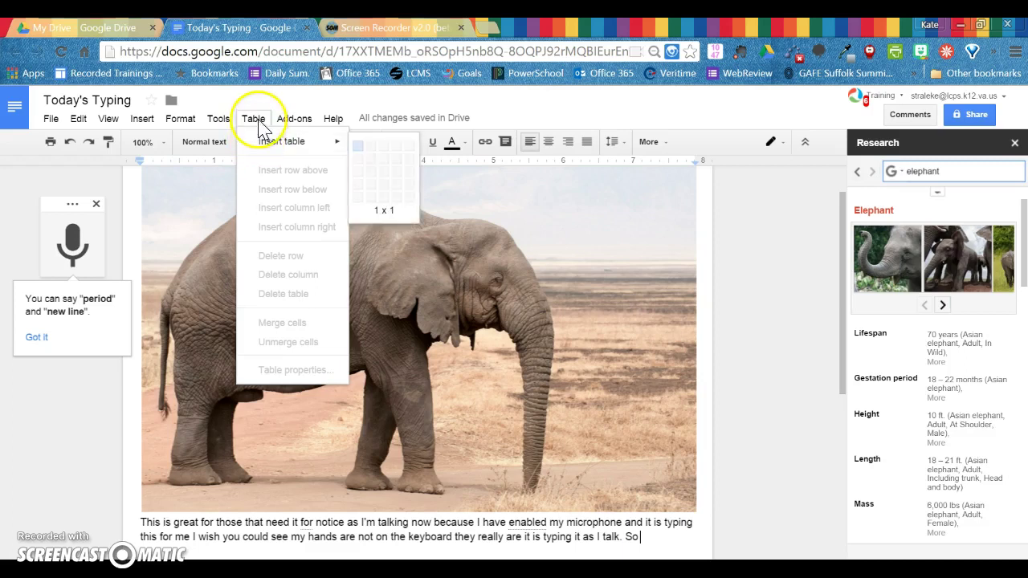
left_click(293, 120)
left_click(249, 118)
left_click(294, 121)
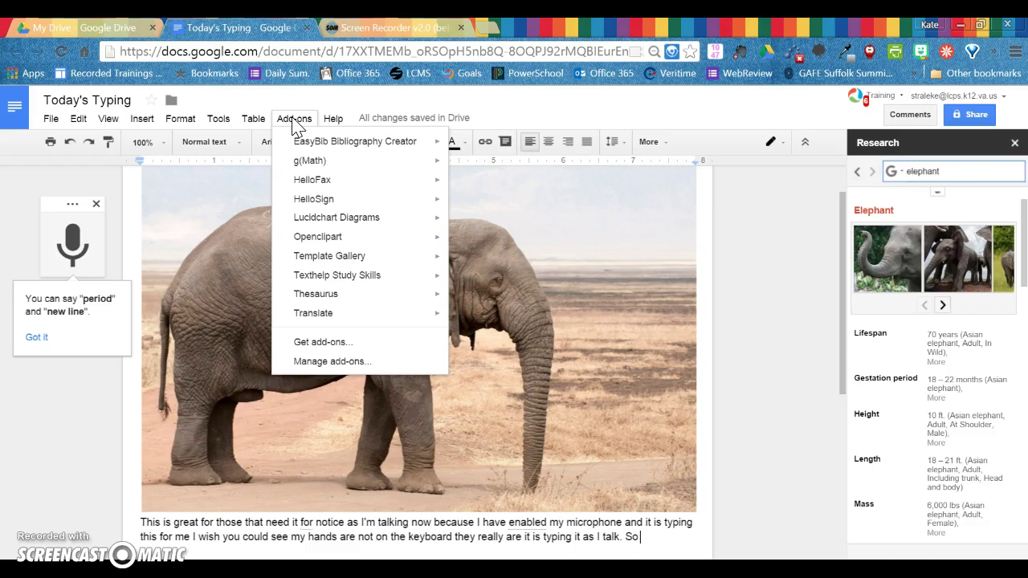
left_click(339, 181)
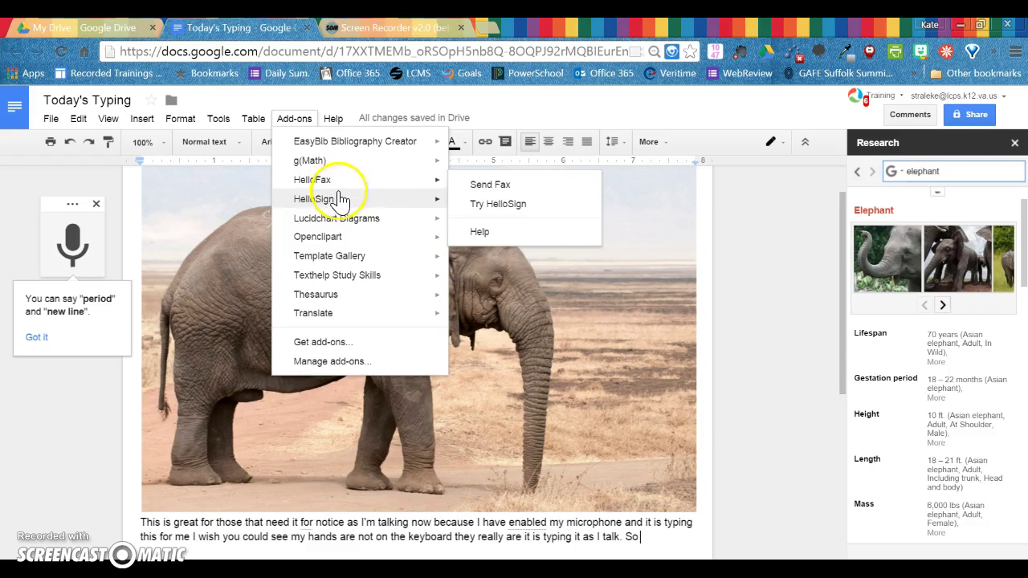
Step: Look through the installed add-ons' commands and open the Openclipart clipart search
mouse_move(338, 199)
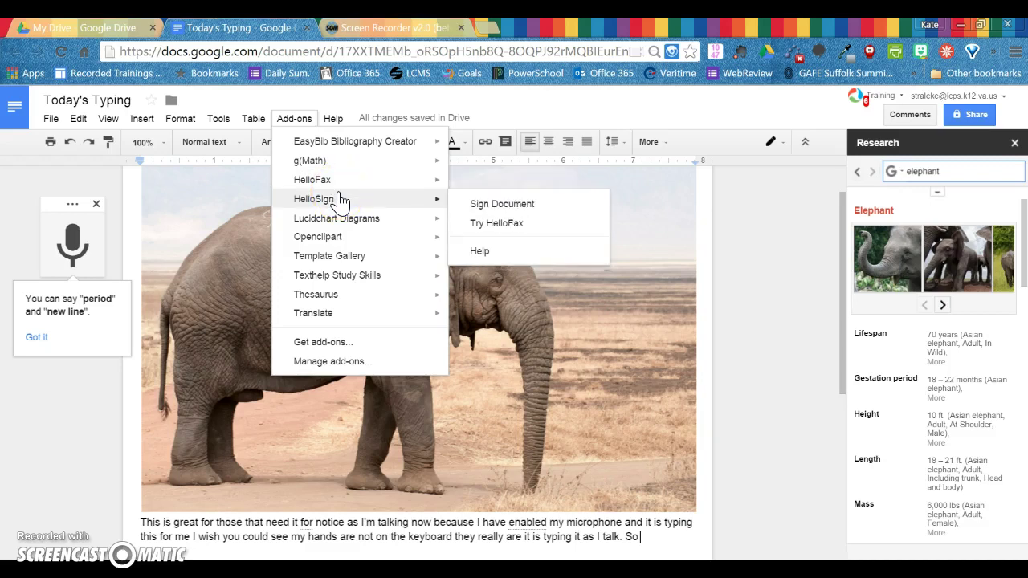
left_click(341, 236)
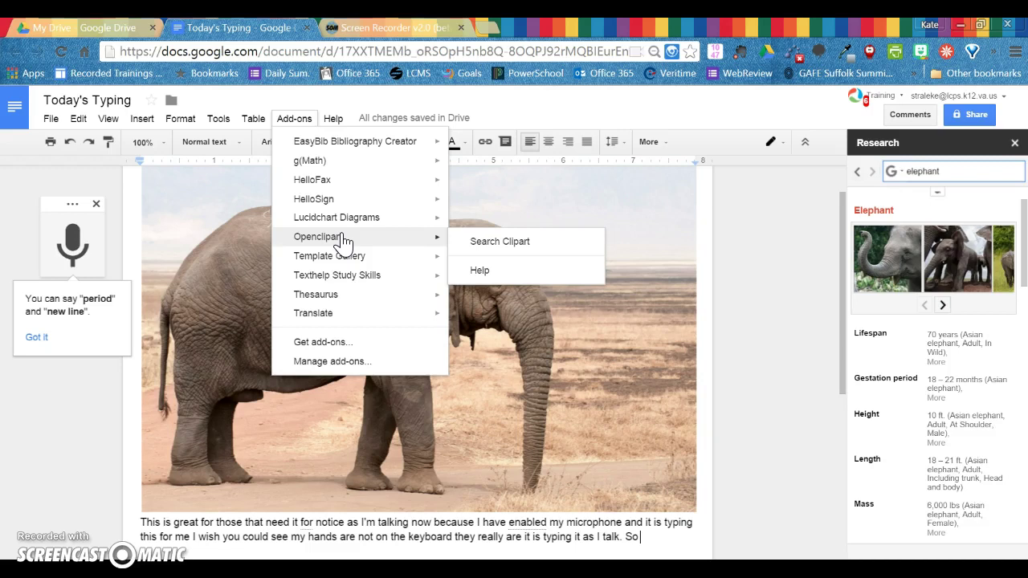
left_click(343, 297)
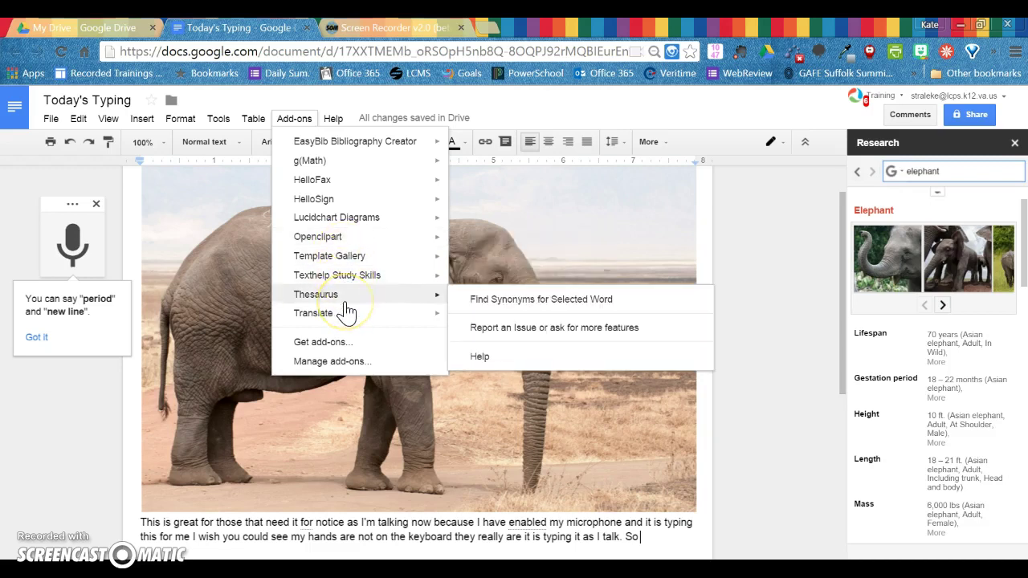
mouse_move(344, 325)
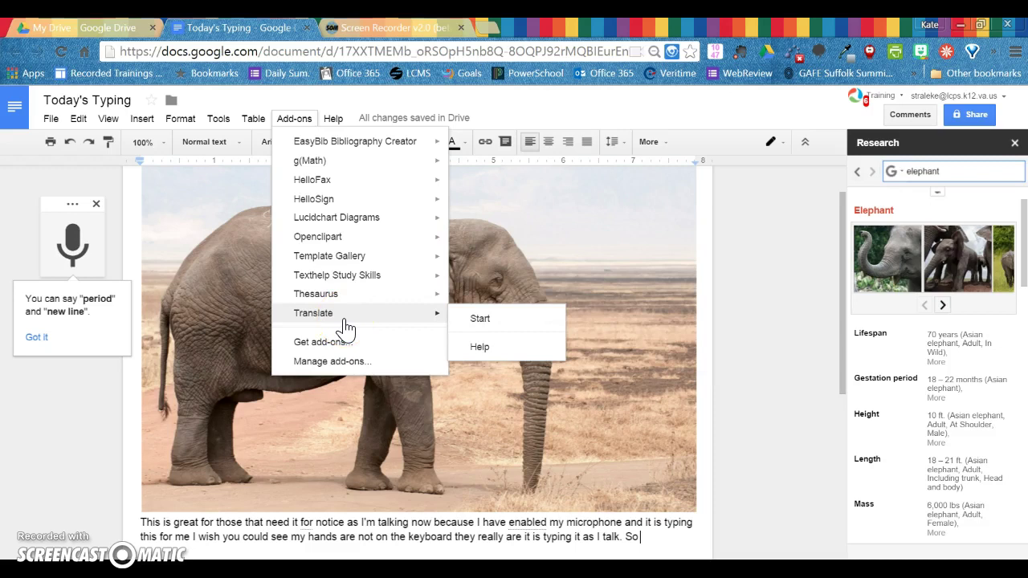
left_click(361, 321)
left_click(955, 237)
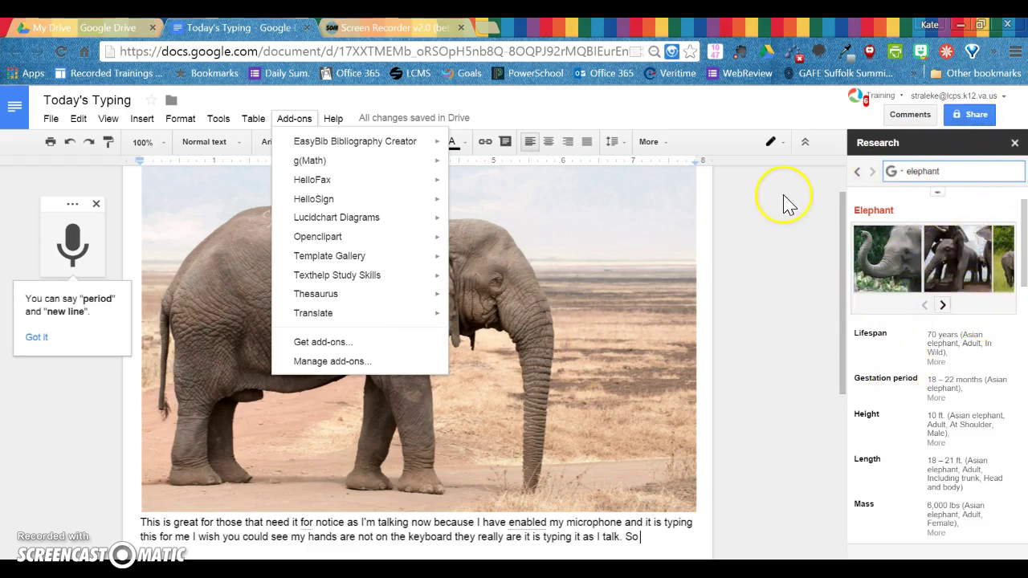
mouse_move(369, 265)
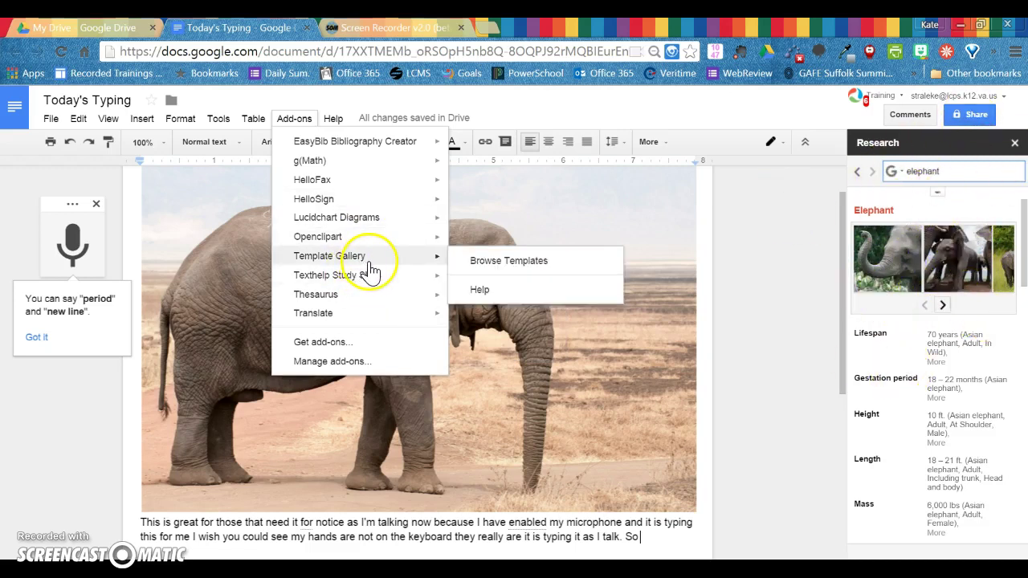
left_click(401, 237)
left_click(465, 241)
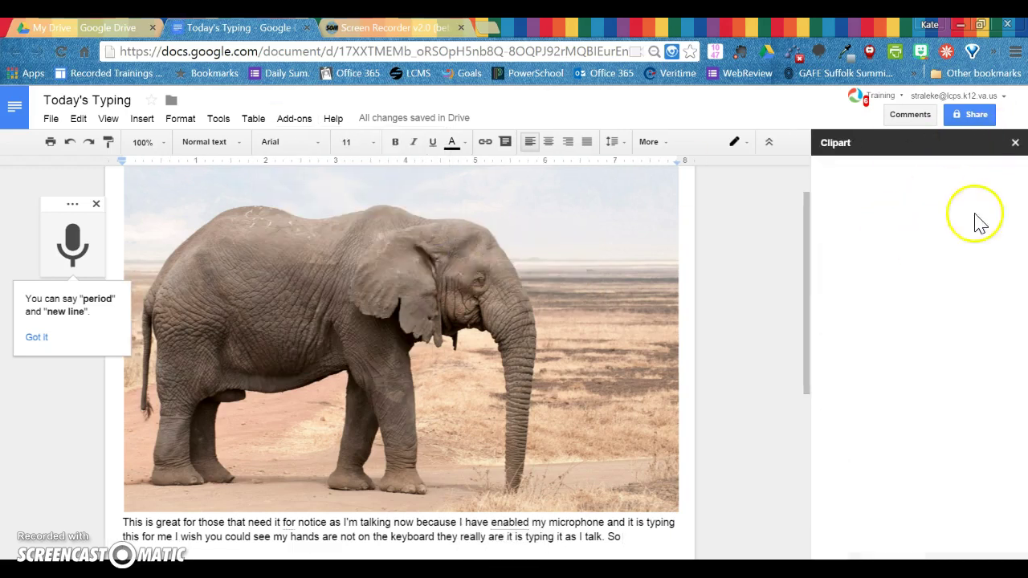
Step: Browse the add-ons available to get for the document, and close the add-ons gallery
left_click(291, 121)
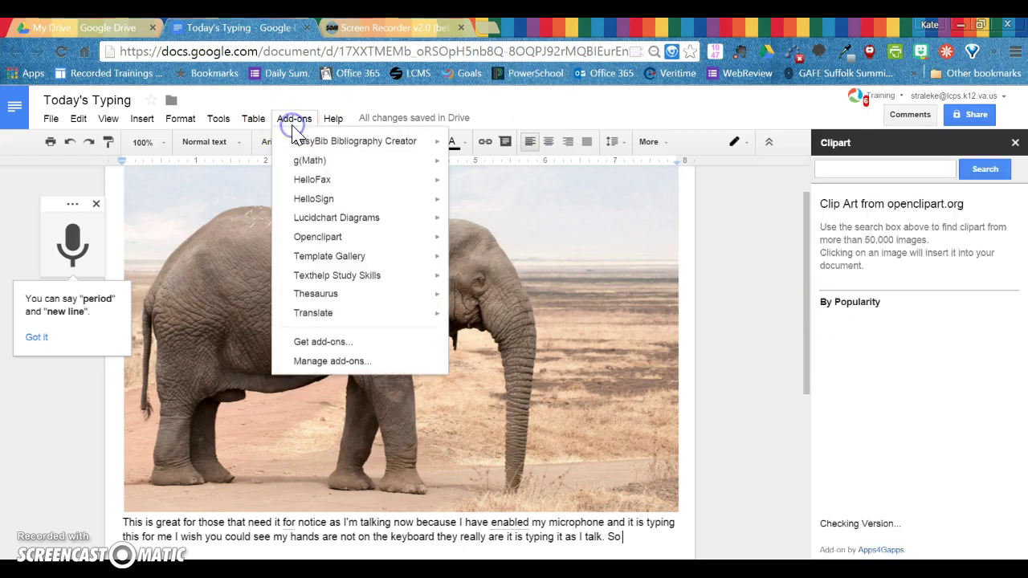
left_click(327, 343)
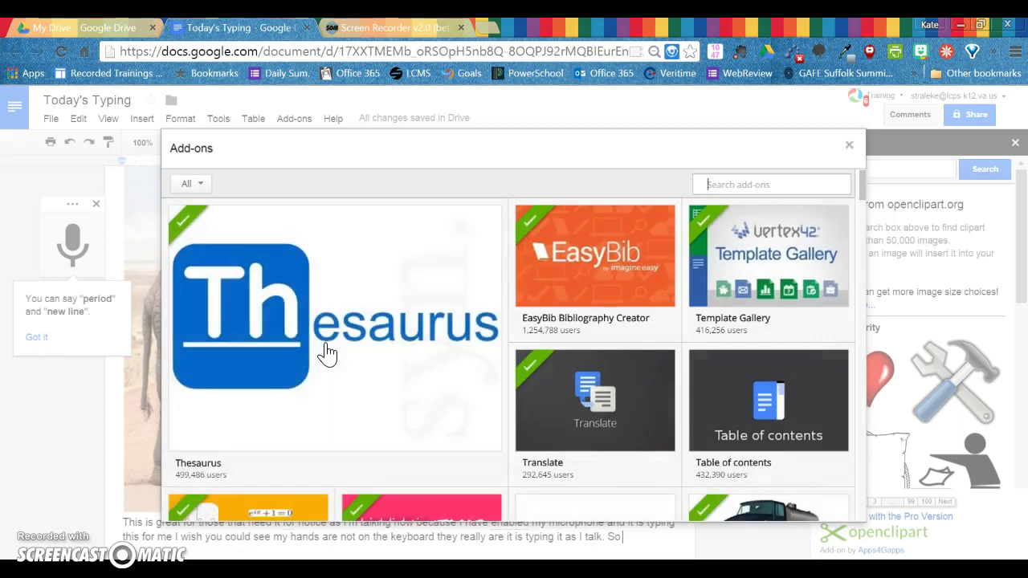
left_click(734, 184)
mouse_move(866, 195)
left_mouse_down()
mouse_move(867, 309)
mouse_move(855, 184)
left_mouse_up()
left_click(852, 144)
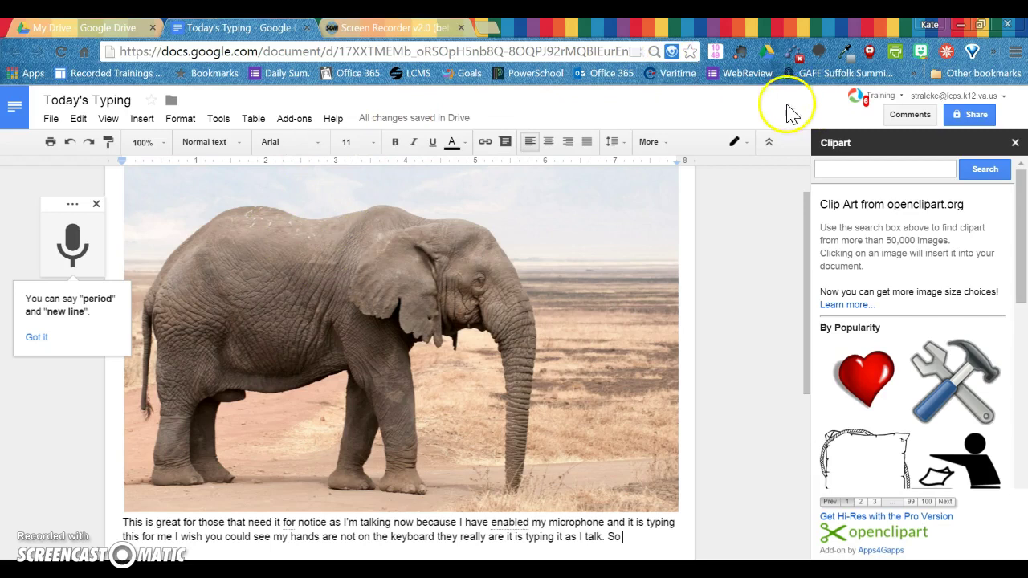
Step: Start a new comment on the phrase "I'm talking now" below the elephant picture and close the Clipart sidebar
left_click(910, 114)
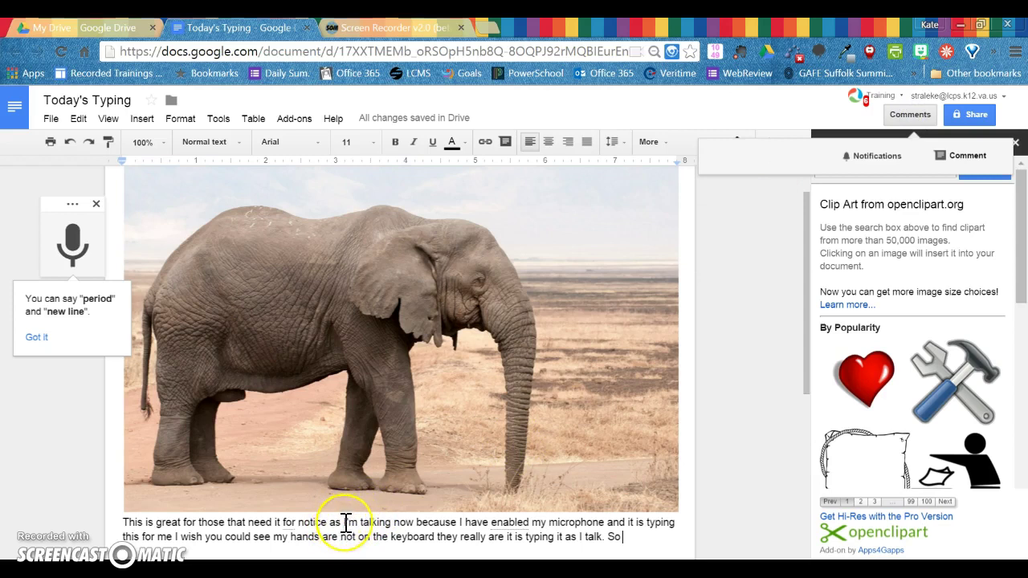
left_click_drag(342, 523, 423, 528)
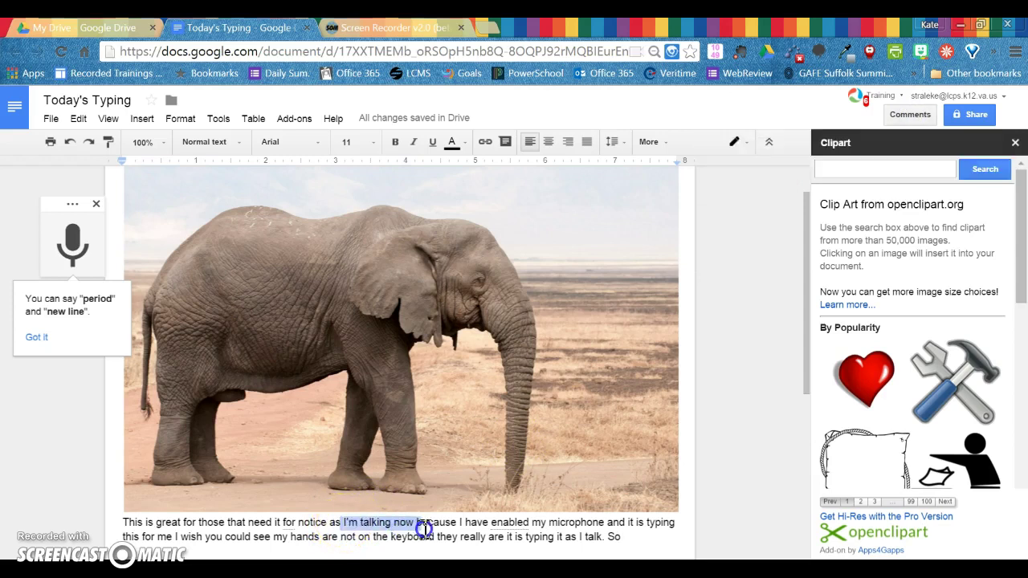
left_click(908, 115)
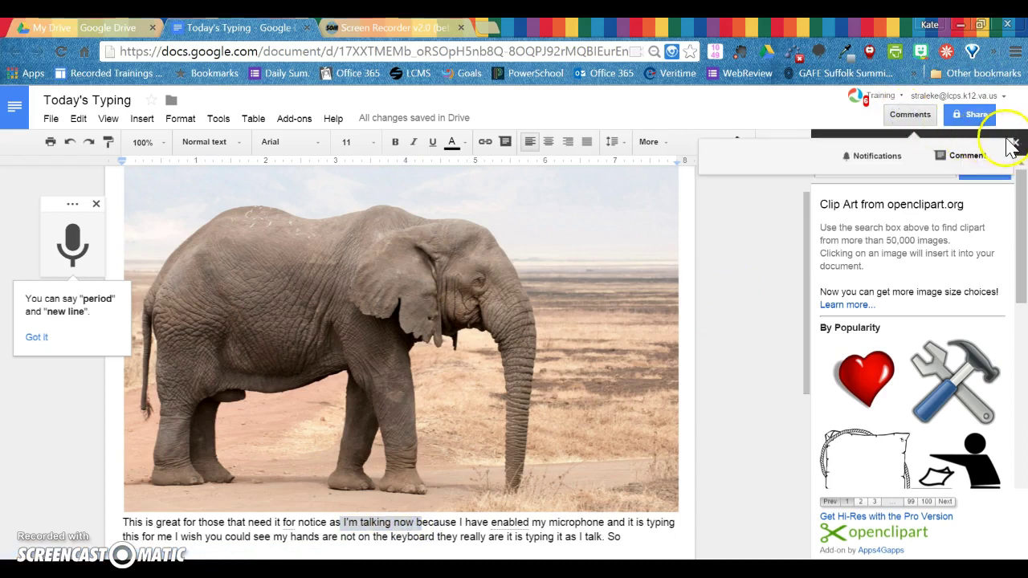
left_click(969, 156)
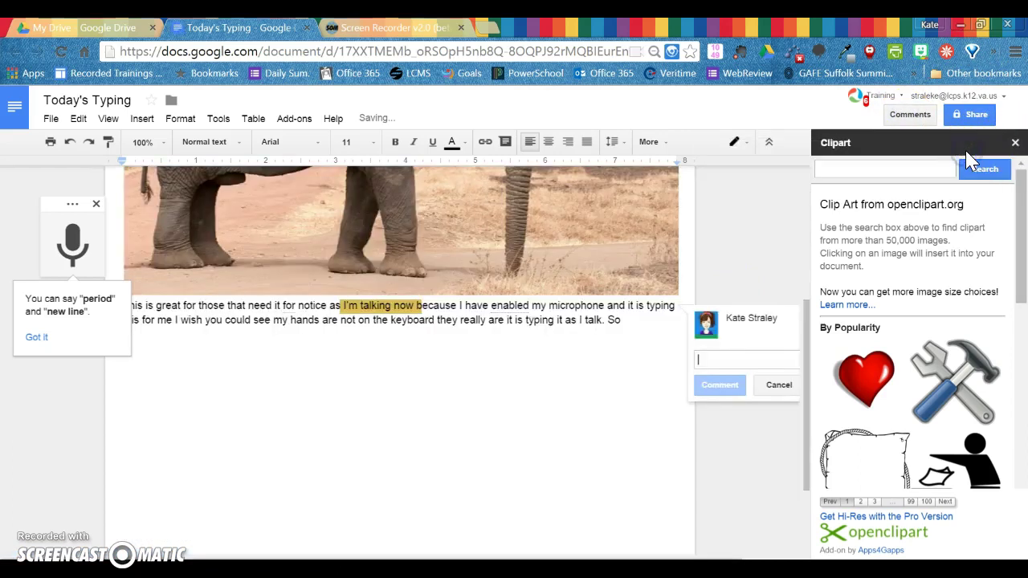
left_click(1014, 142)
Step: Post the comment "Is this really the best way to phrase this?" and close the Research pane
left_click(728, 360)
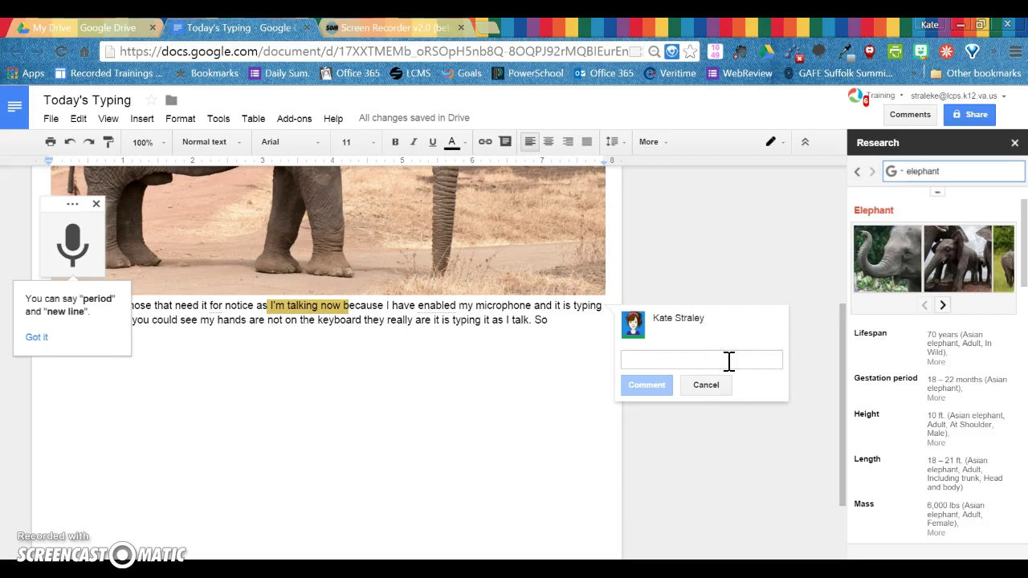
type("Is this really")
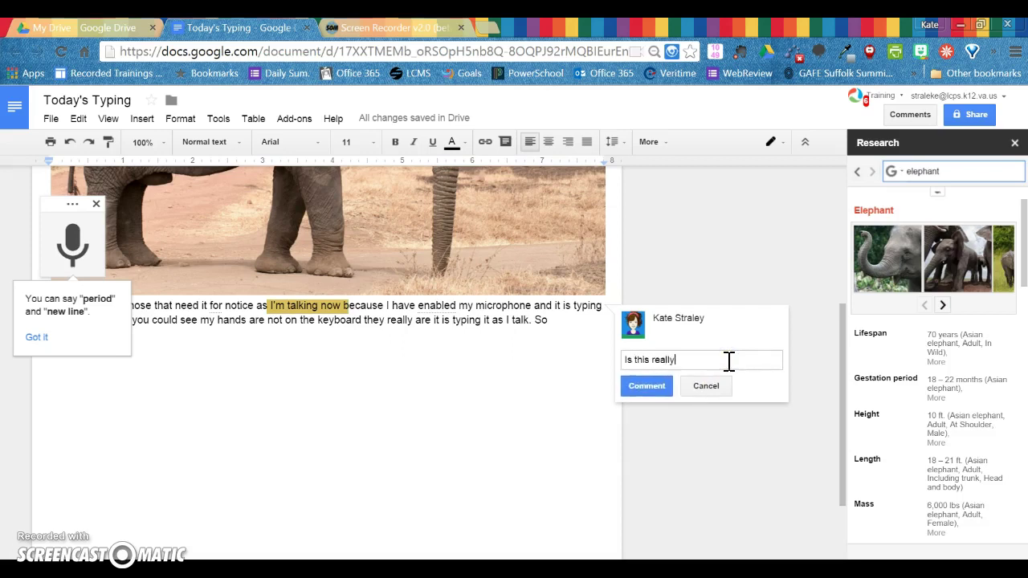
type(" the best way to phrs")
key("BackSpace")
type("ase this?")
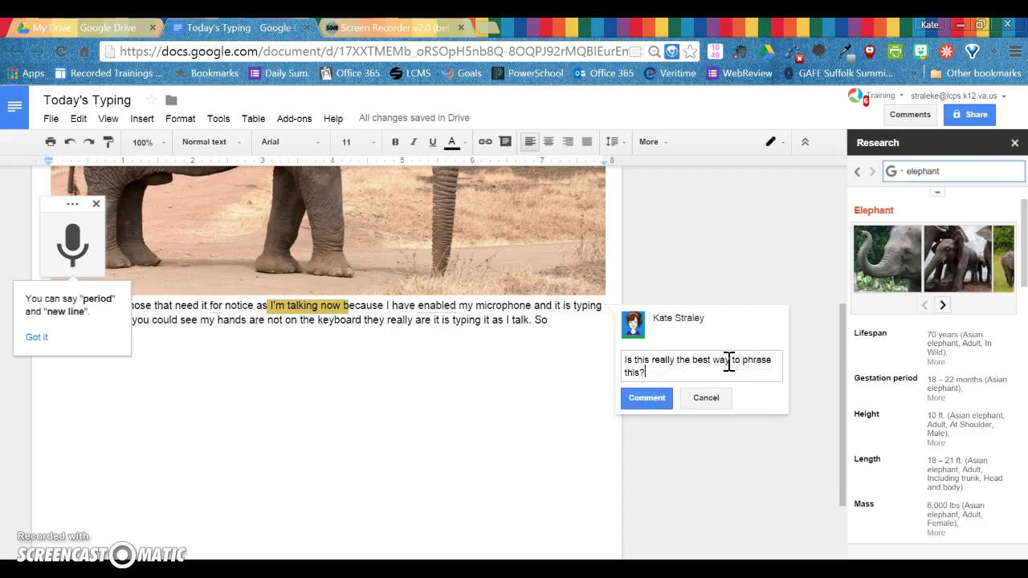
left_click(649, 402)
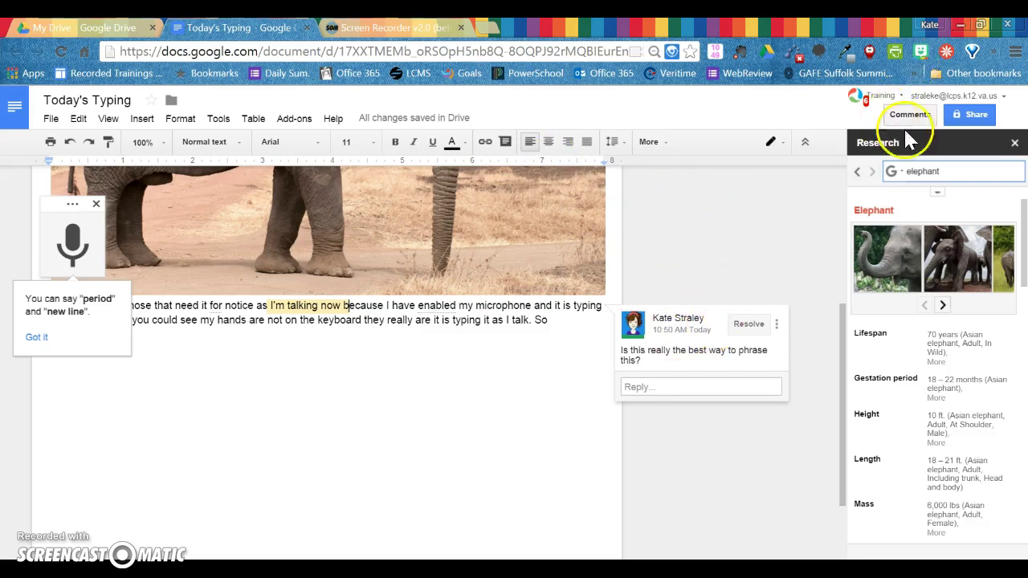
left_click(1015, 143)
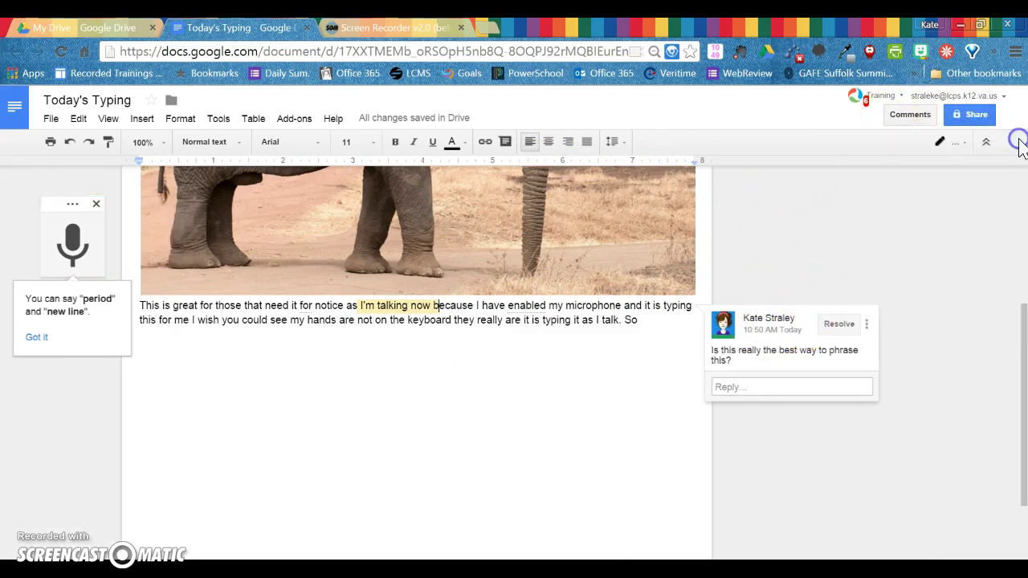
Step: Open the document's sharing options and review the permission levels available for invited people
left_click(976, 117)
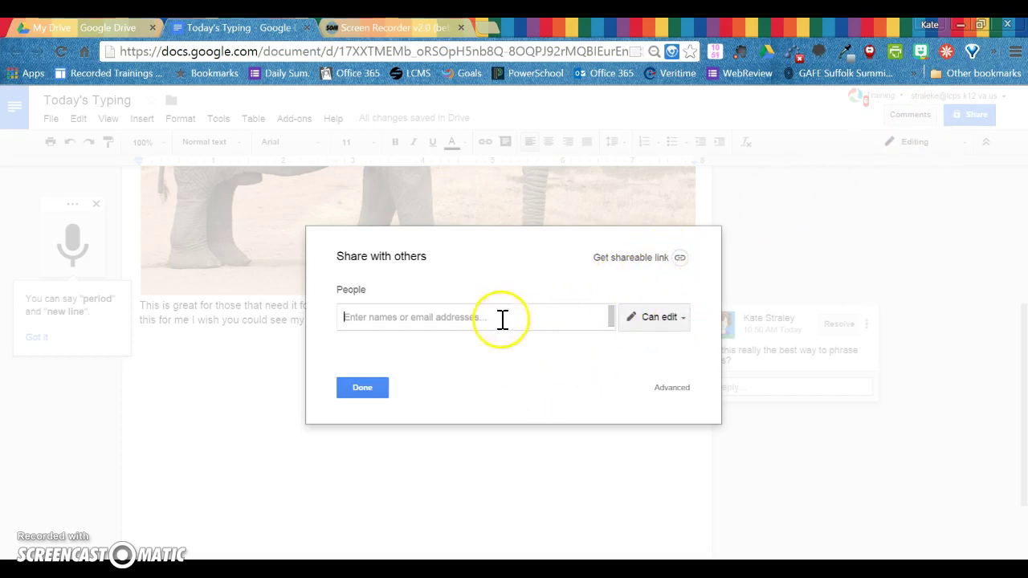
left_click(685, 321)
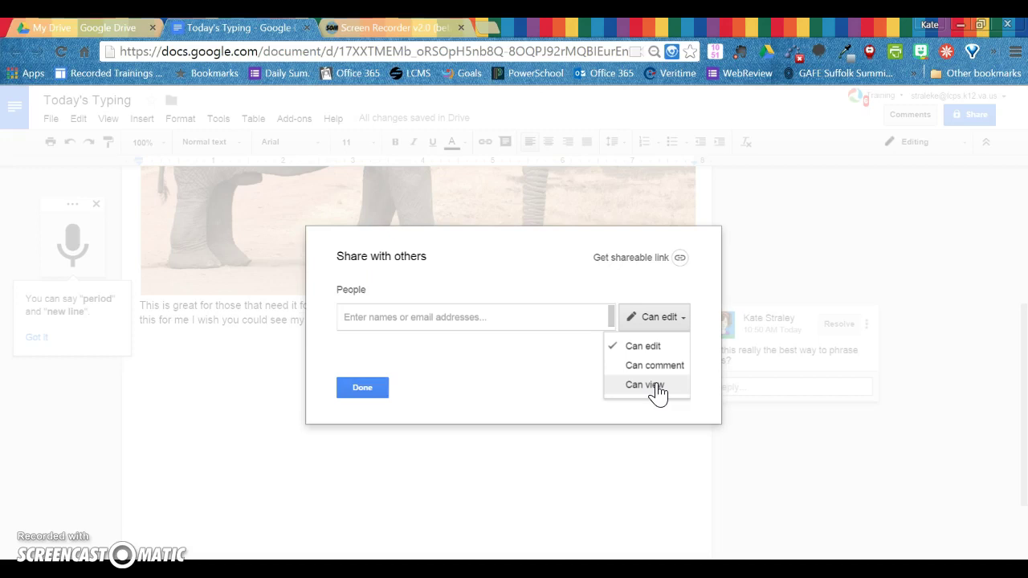
left_click_drag(657, 391, 504, 340)
Step: Open the advanced sharing settings and review the link sharing options, leaving them without saving a change
left_click(669, 392)
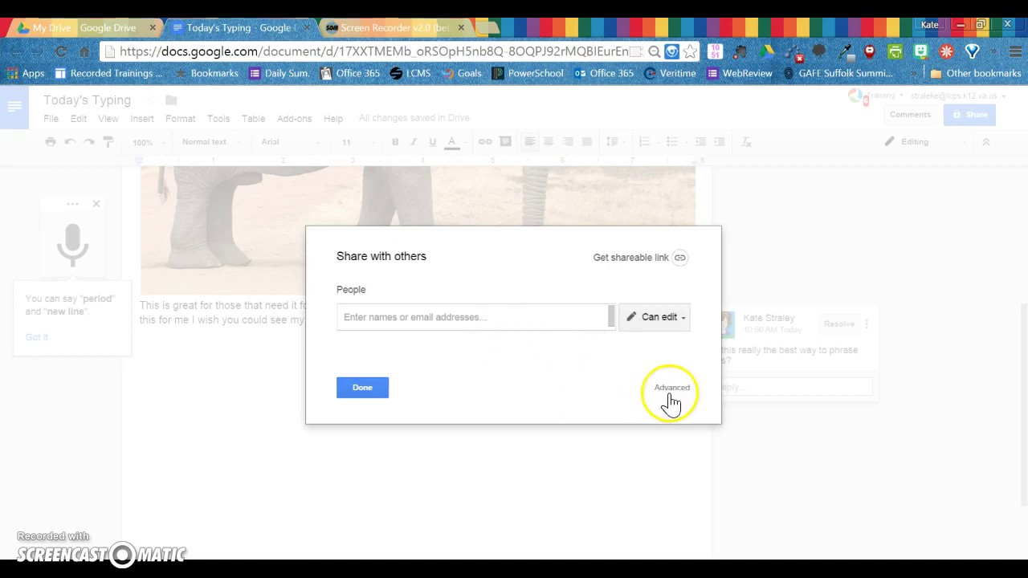
left_click(673, 392)
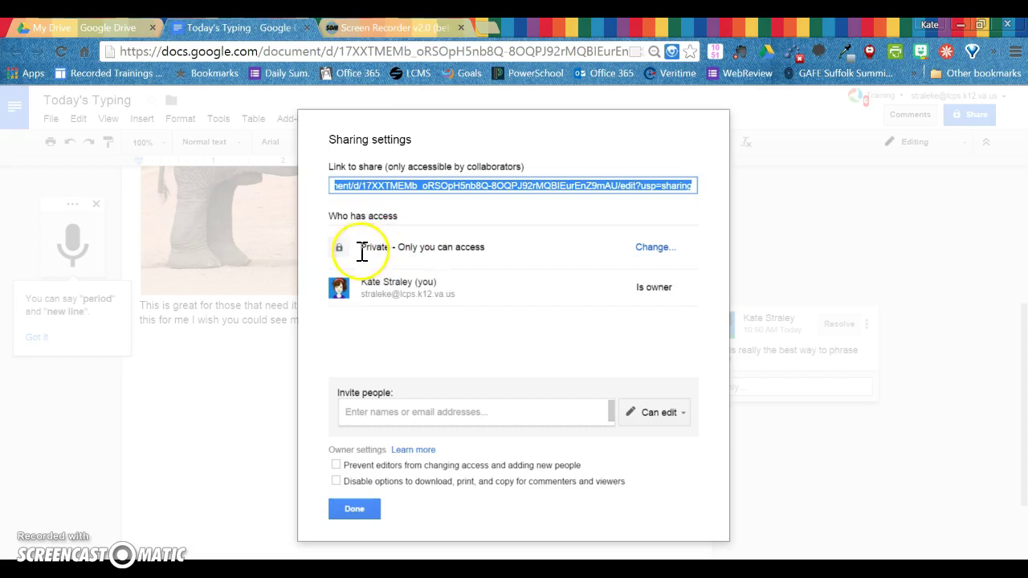
left_click(650, 255)
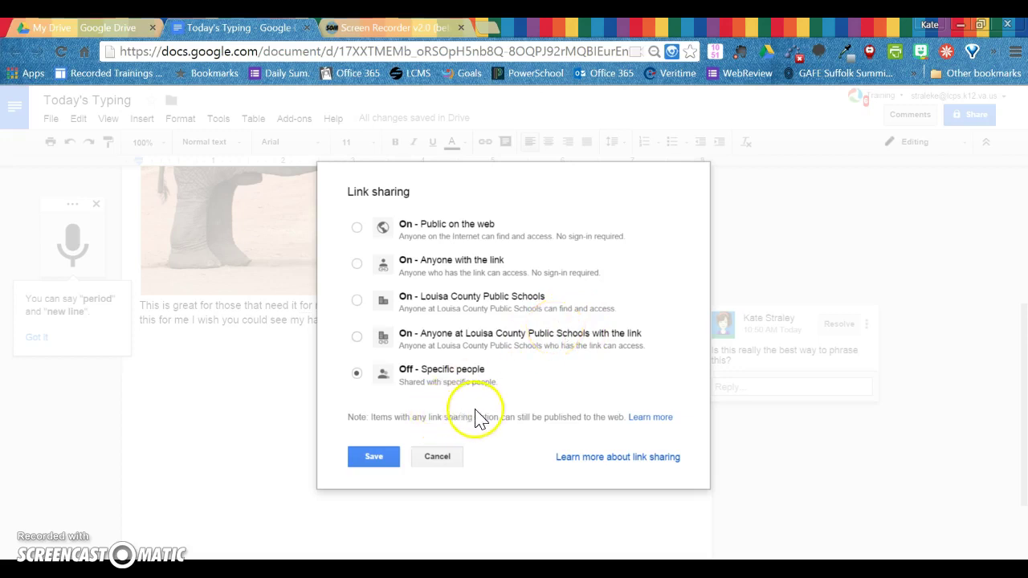
left_click(436, 457)
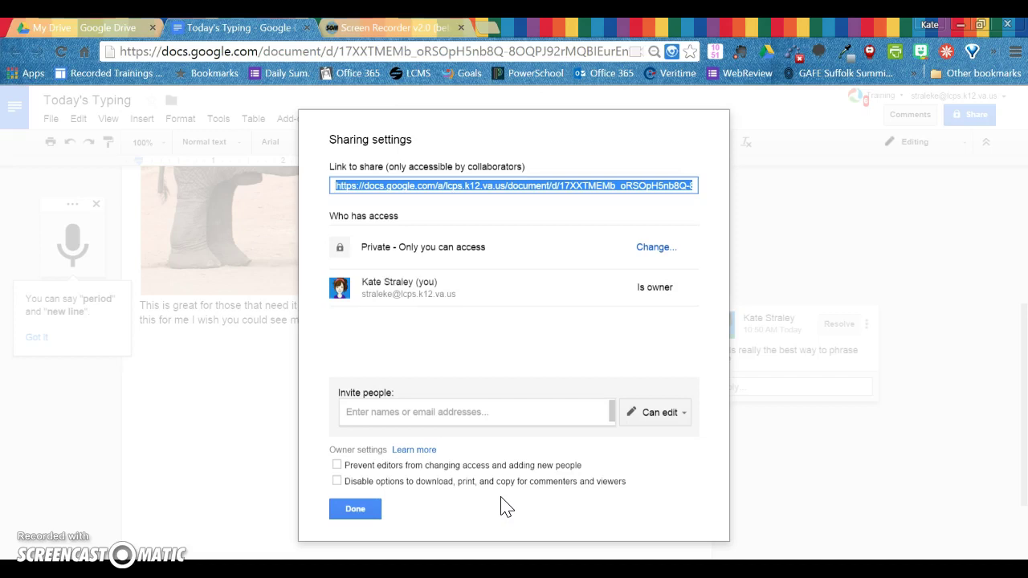
Step: Check the invitation permission levels in the advanced sharing settings and close the settings
left_click(683, 414)
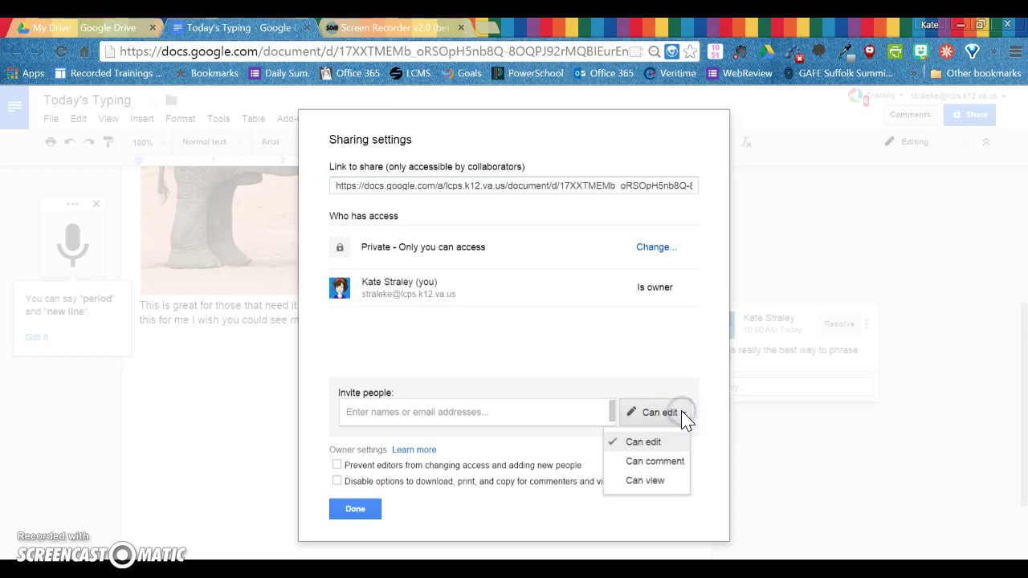
left_click(648, 336)
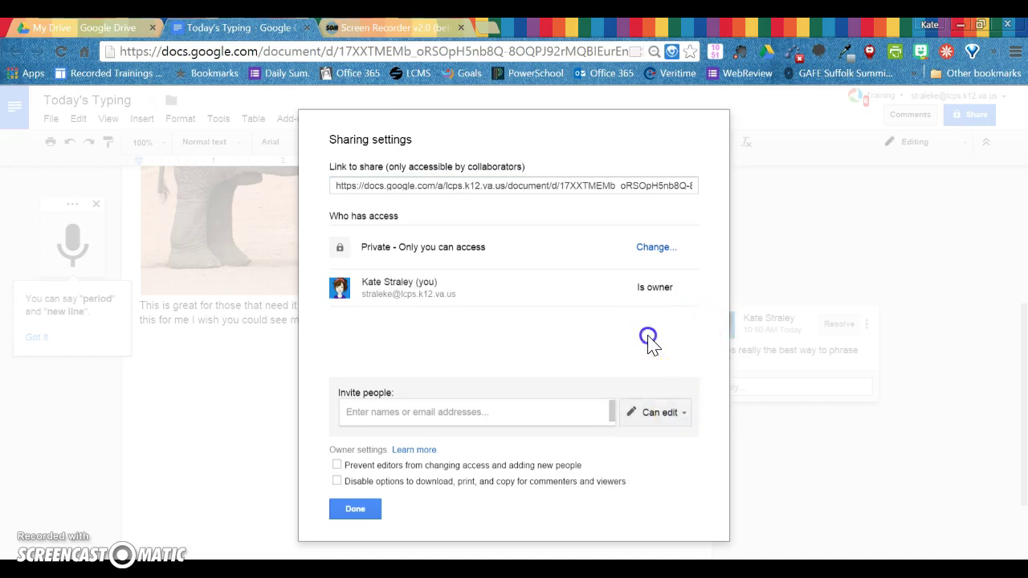
left_click(354, 514)
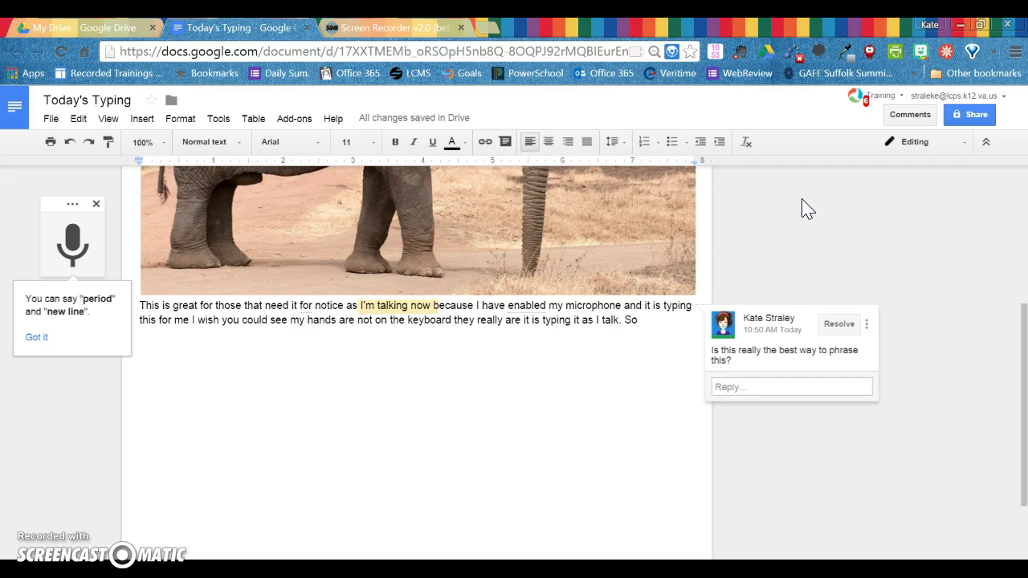
left_click(852, 183)
left_click(851, 188)
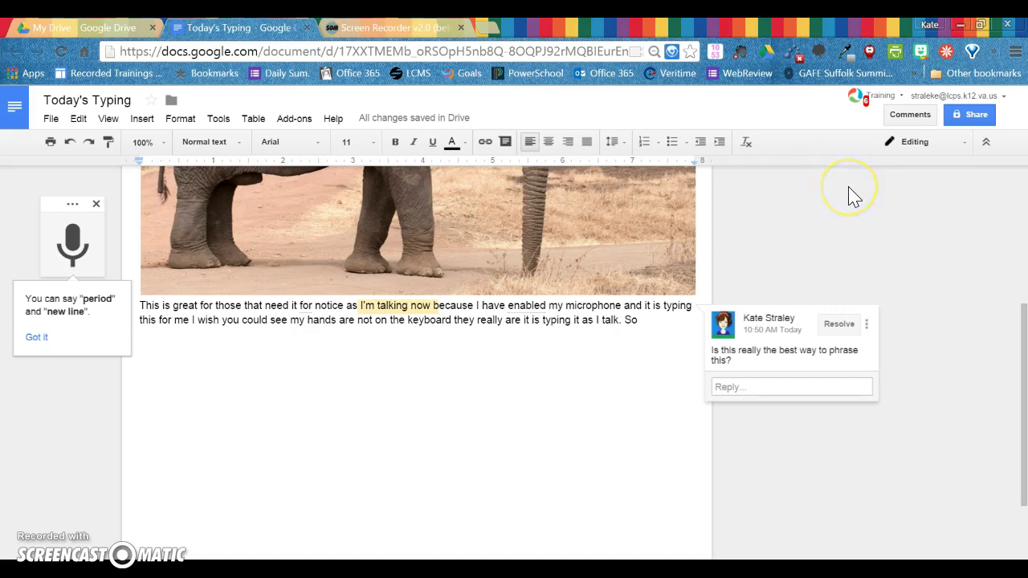